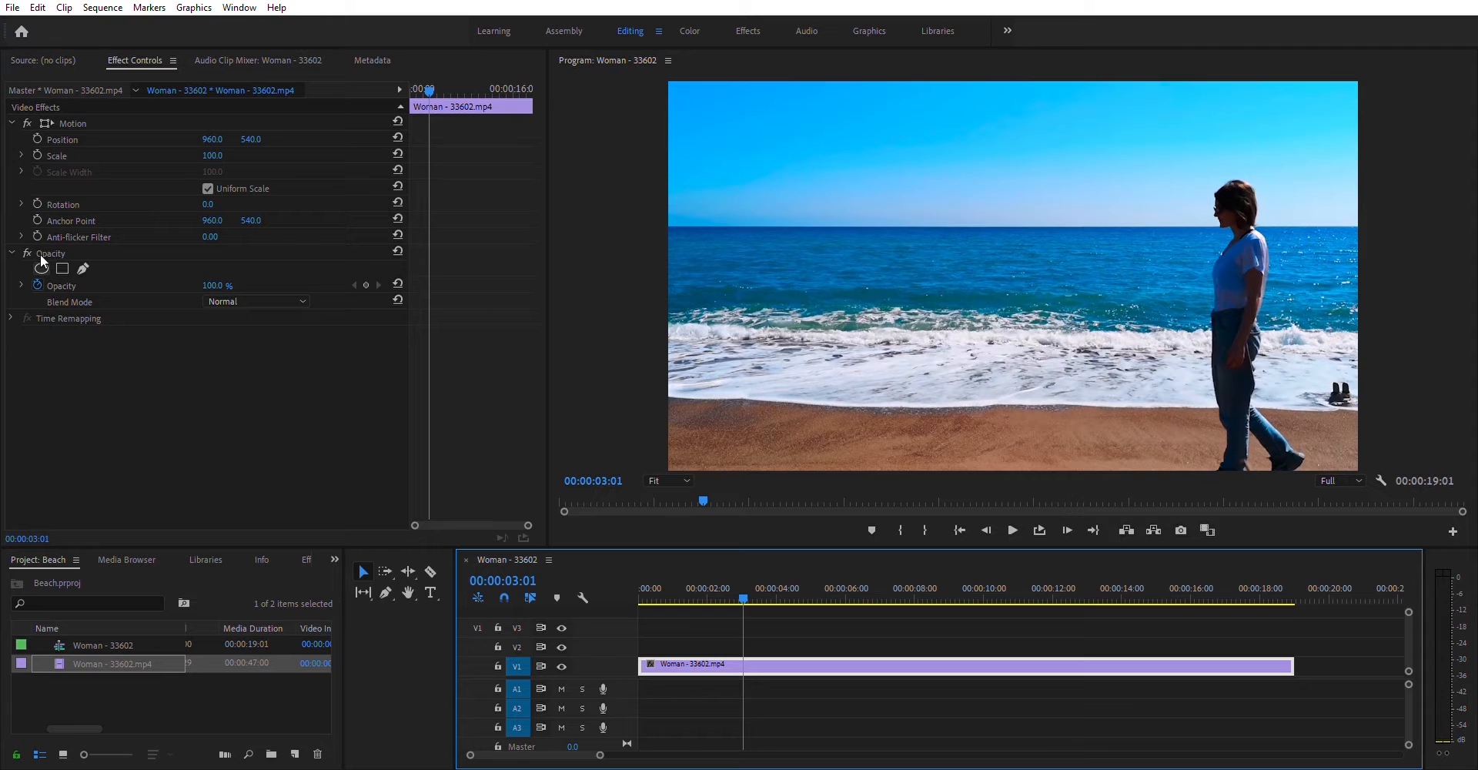
# Add an elliptical opacity mask to the beach clip and move and stretch it to enclose the whole walking woman
pyautogui.click(40, 266)
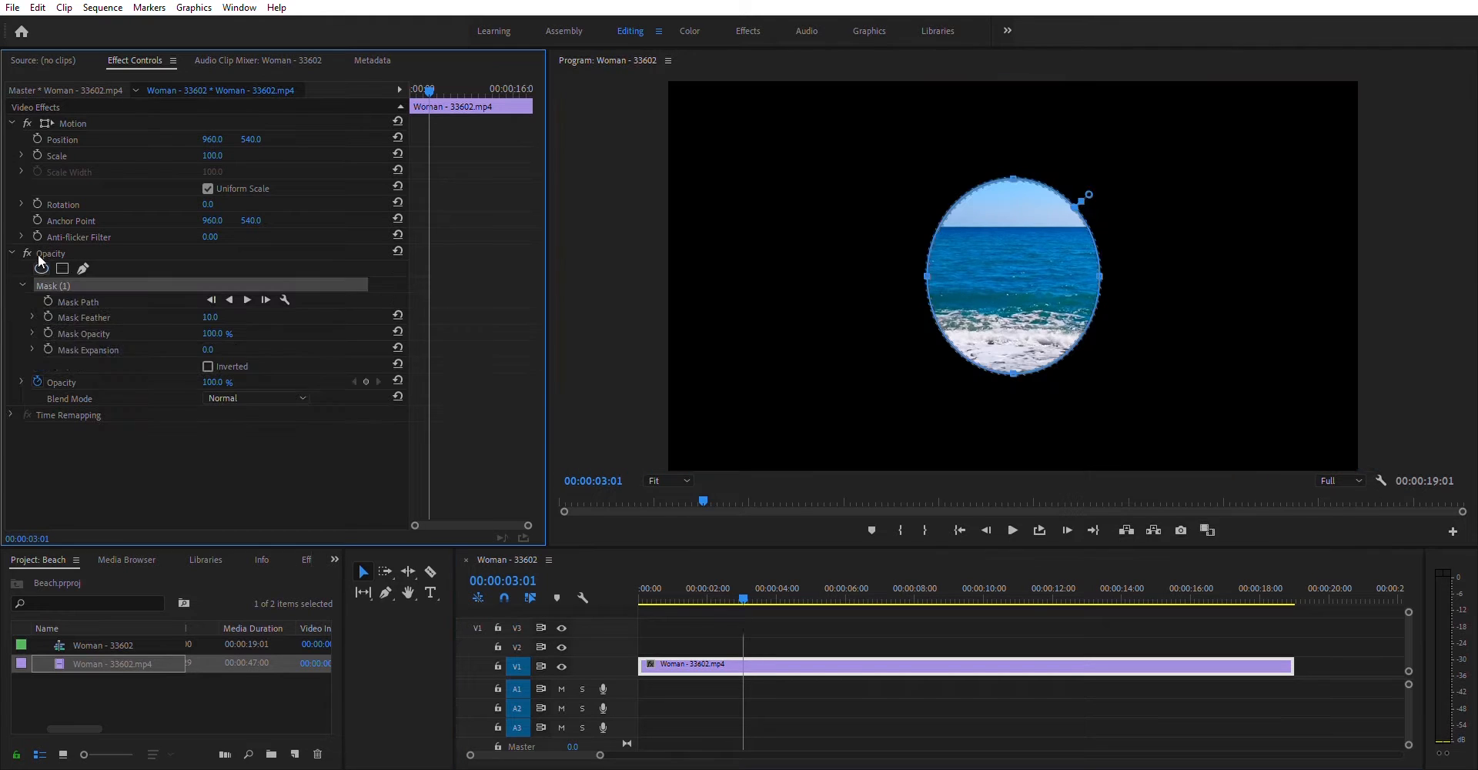
pyautogui.moveTo(1019, 265); pyautogui.dragTo(1249, 236)
pyautogui.moveTo(1244, 344); pyautogui.dragTo(1250, 478)
pyautogui.moveTo(1331, 315); pyautogui.dragTo(1365, 308)
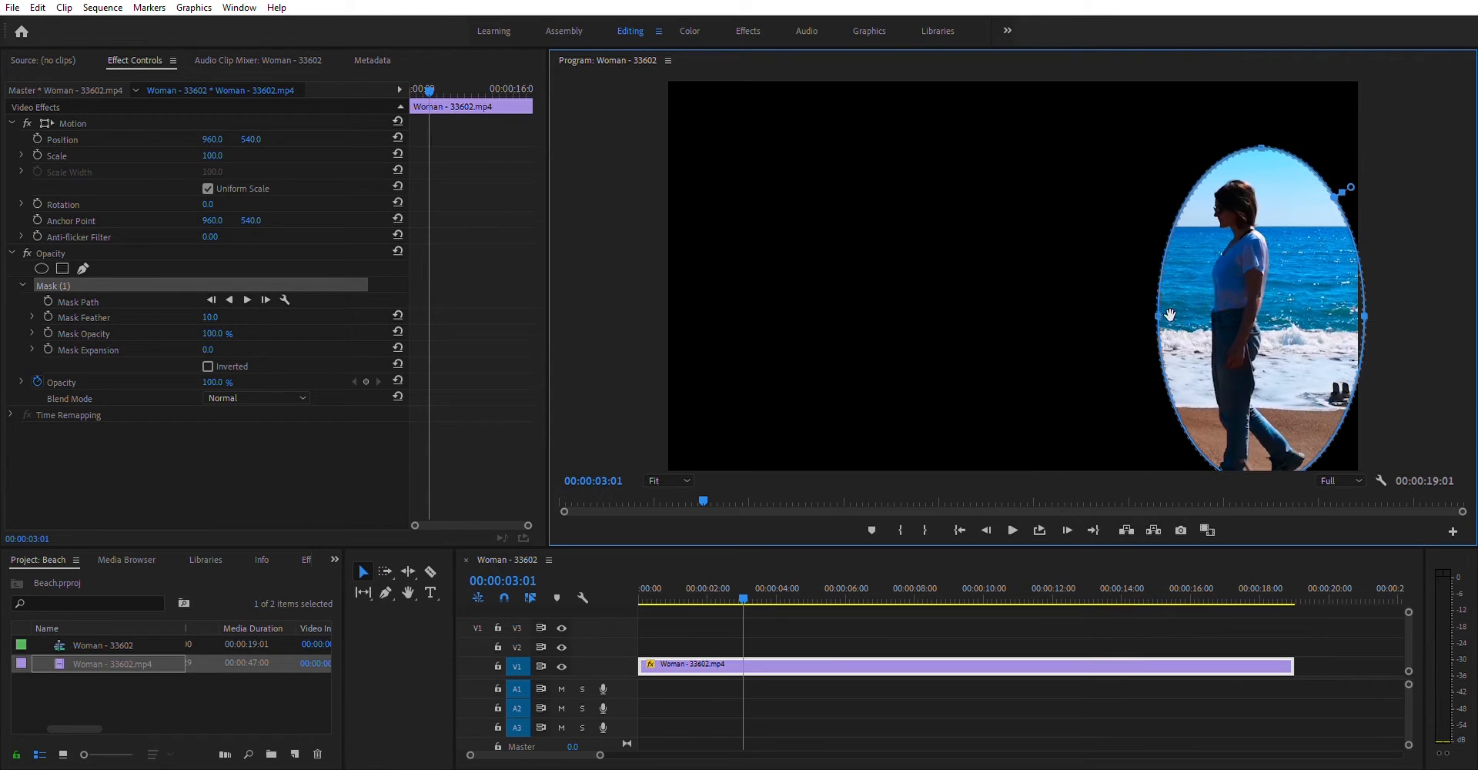
pyautogui.moveTo(1163, 311); pyautogui.dragTo(1141, 316)
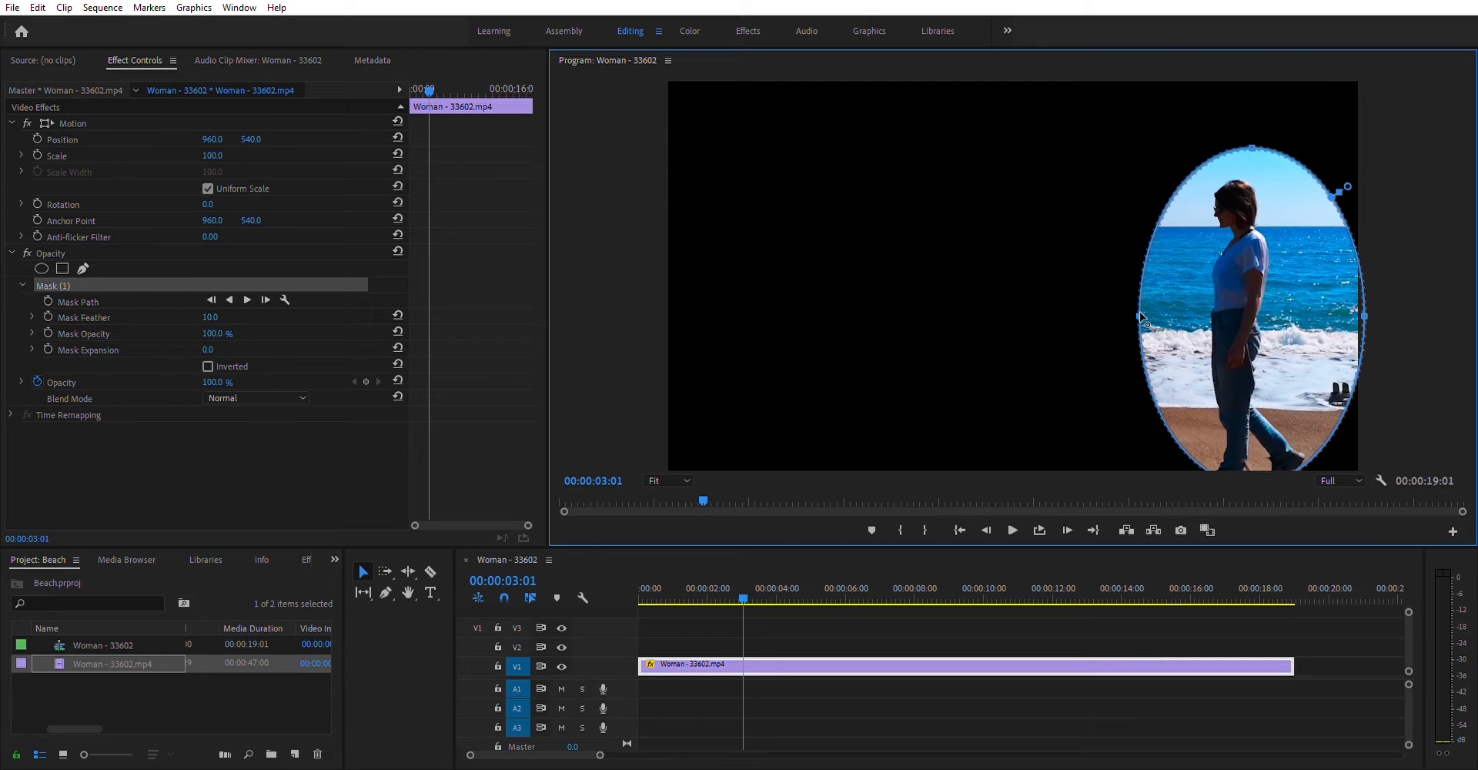
pyautogui.moveTo(1364, 310); pyautogui.dragTo(1371, 310)
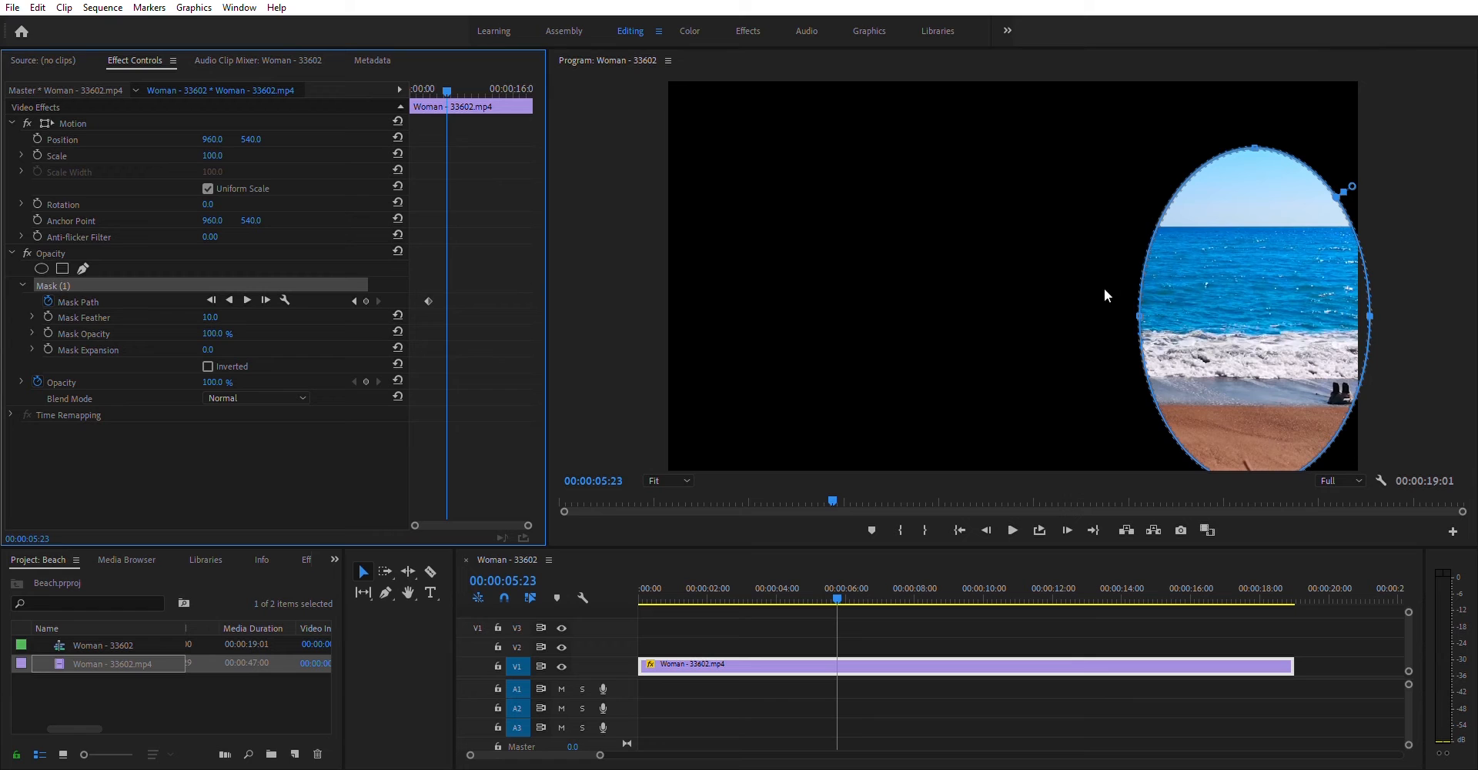
# Animate the mask path by repositioning the ellipse over the woman at 00:00:05:23 and at further points up to 00:00:18:29
pyautogui.moveTo(1305, 311); pyautogui.dragTo(1266, 319)
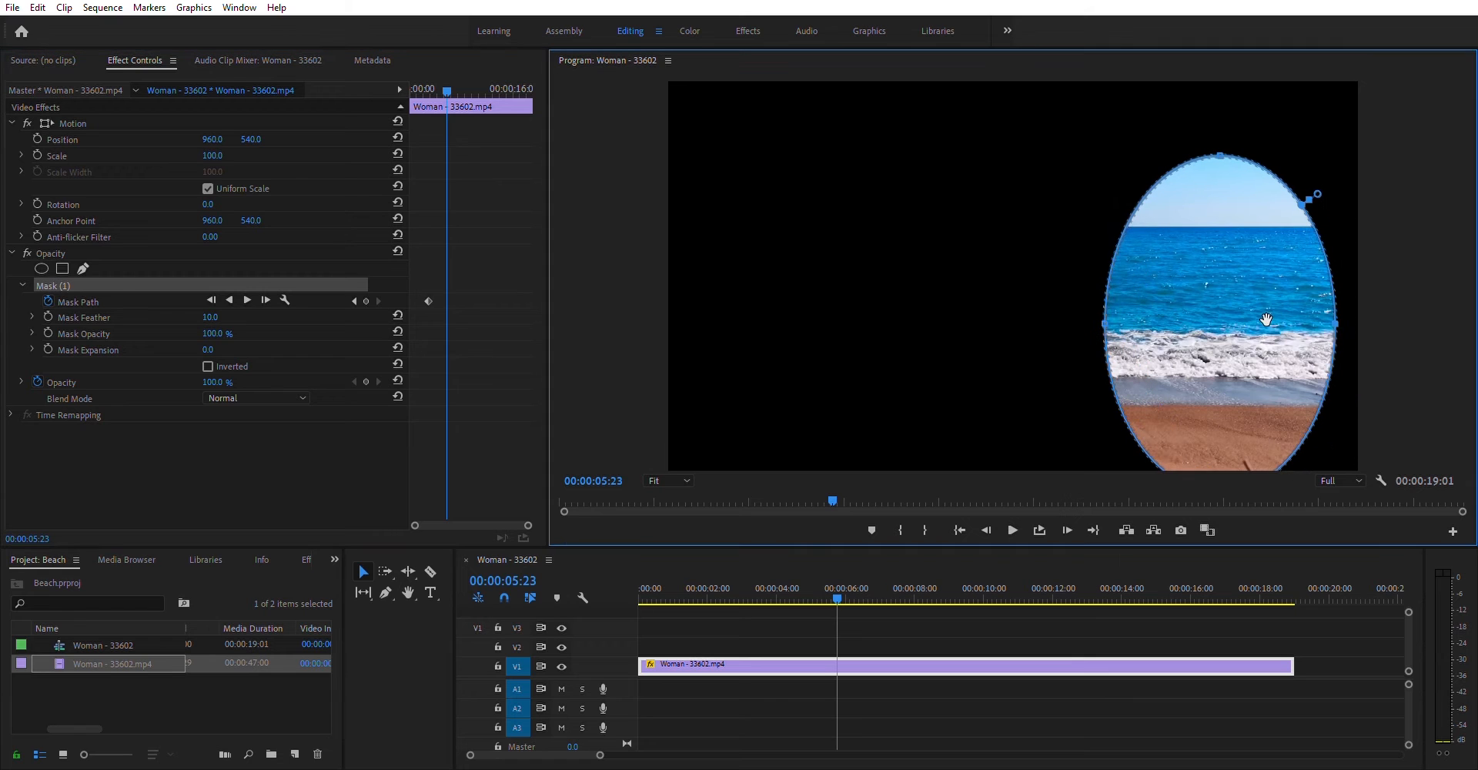
pyautogui.moveTo(1152, 321); pyautogui.dragTo(889, 324)
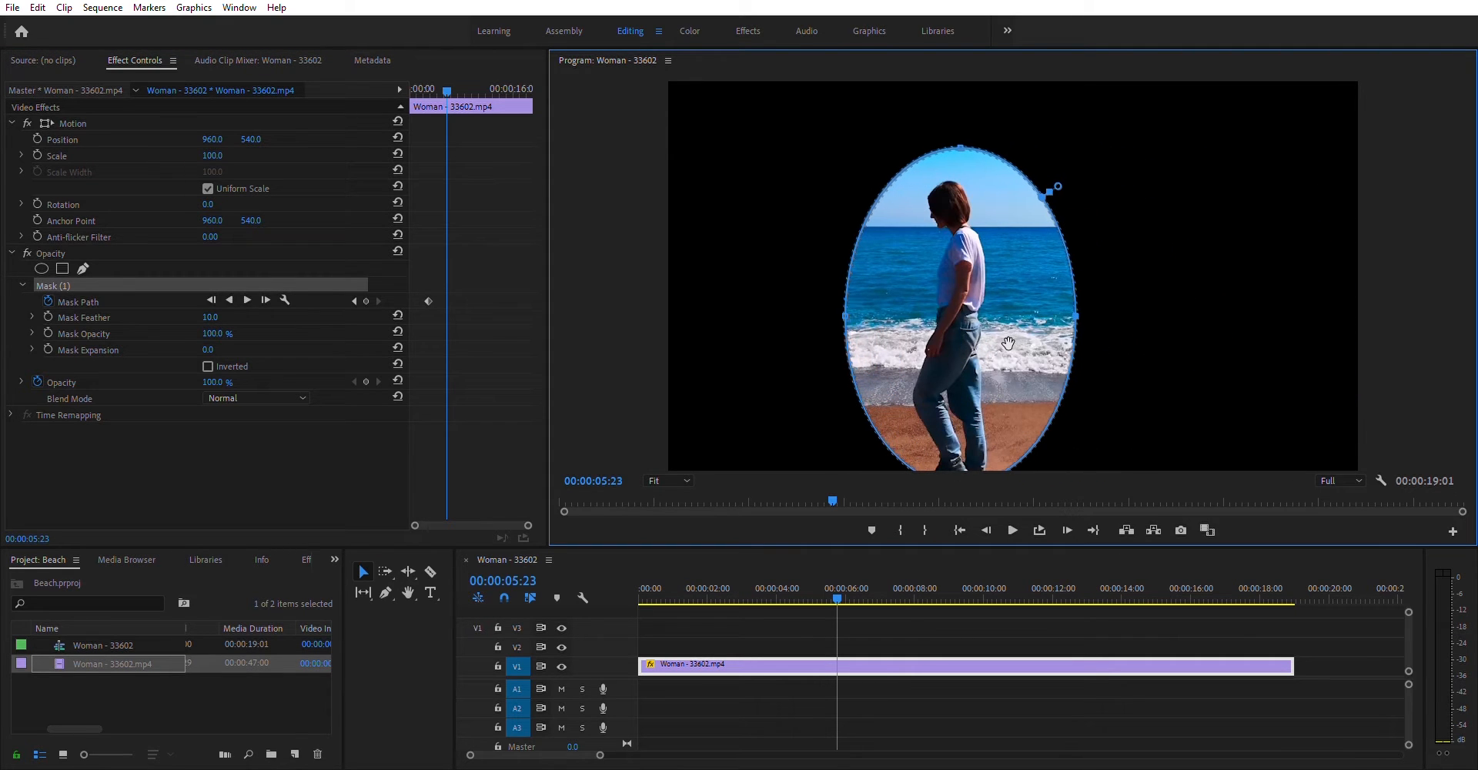
pyautogui.moveTo(838, 589); pyautogui.dragTo(889, 589)
pyautogui.moveTo(959, 371); pyautogui.dragTo(786, 385)
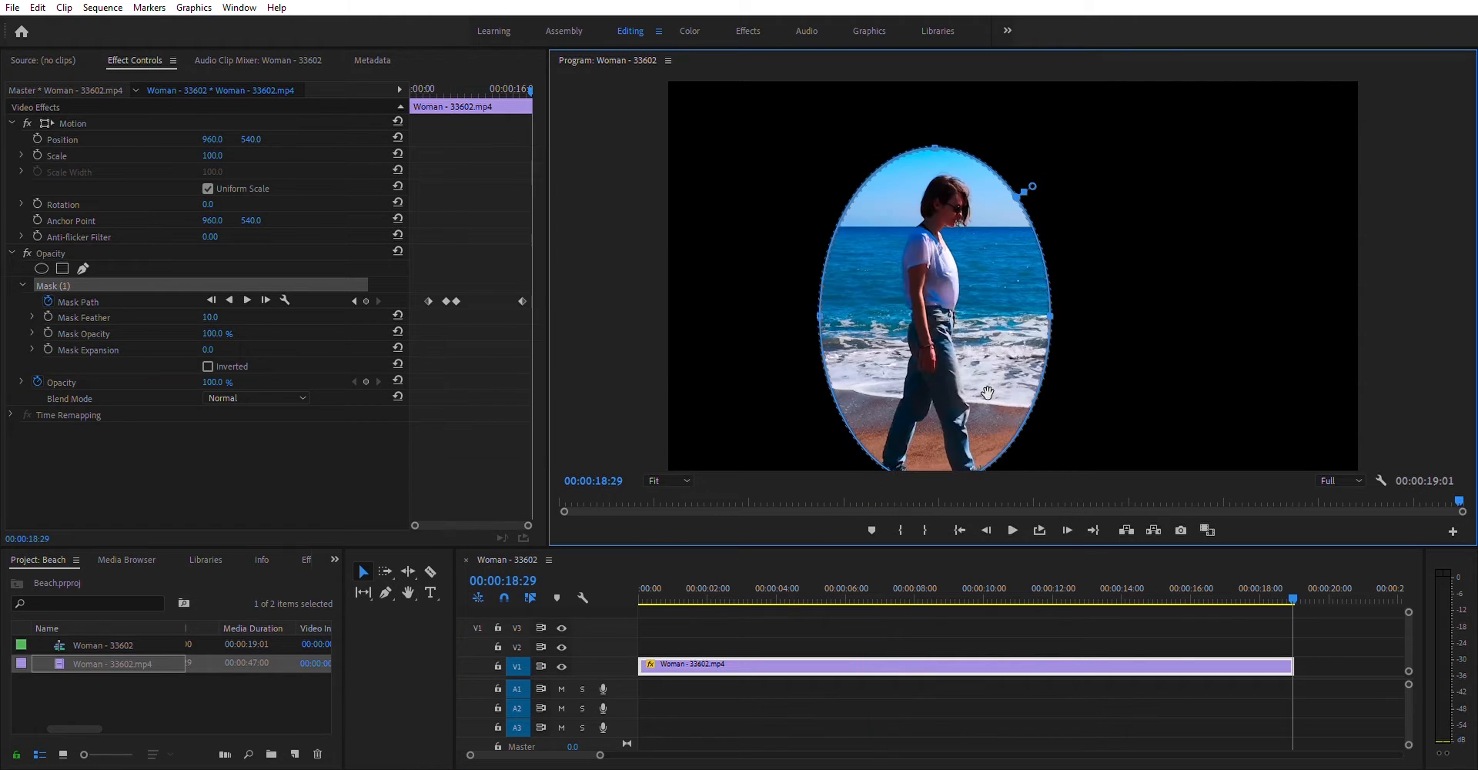
pyautogui.click(1292, 578)
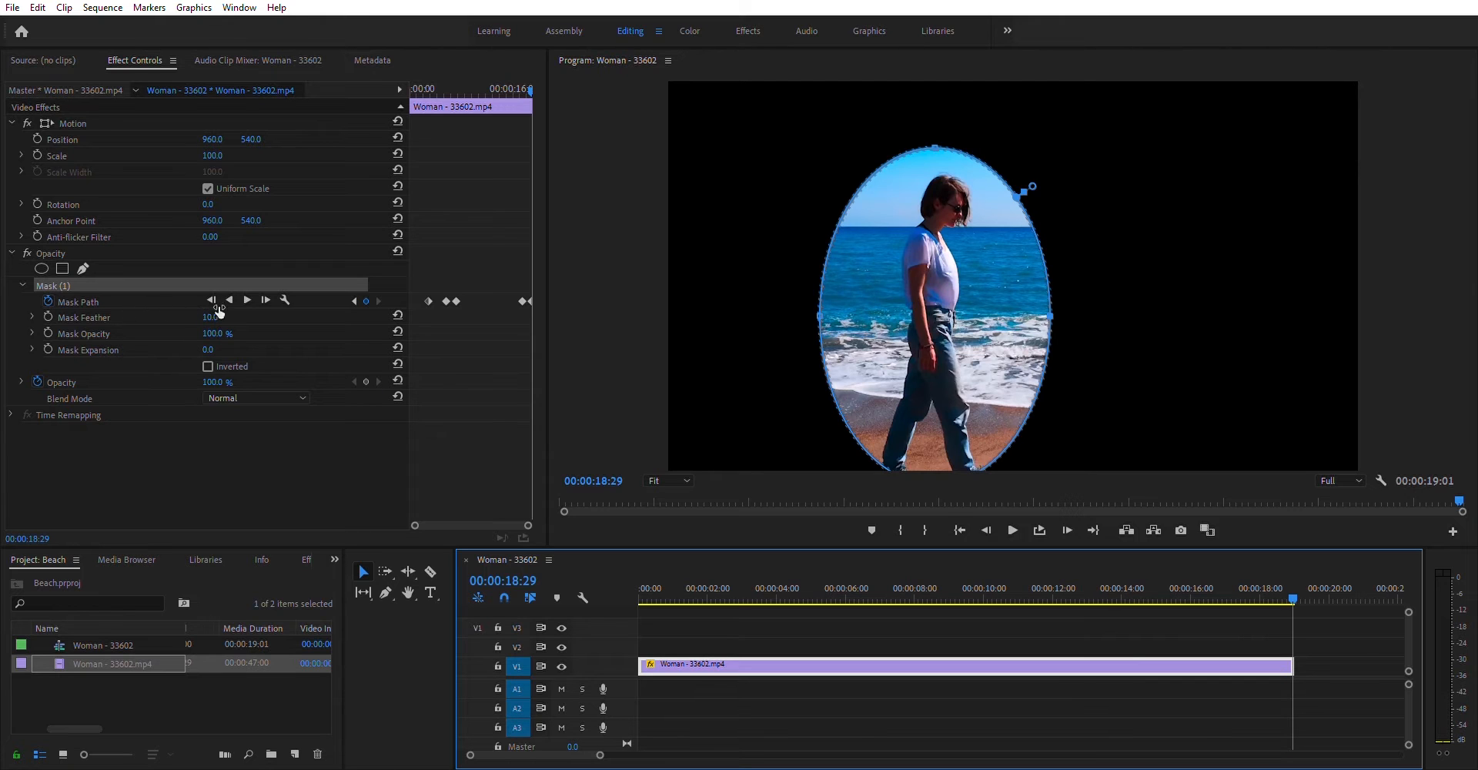
# Set the mask feather to 213 and the mask expansion to 112, and invert the mask
pyautogui.moveTo(210, 317); pyautogui.dragTo(324, 316)
pyautogui.moveTo(1069, 161); pyautogui.dragTo(1063, 165)
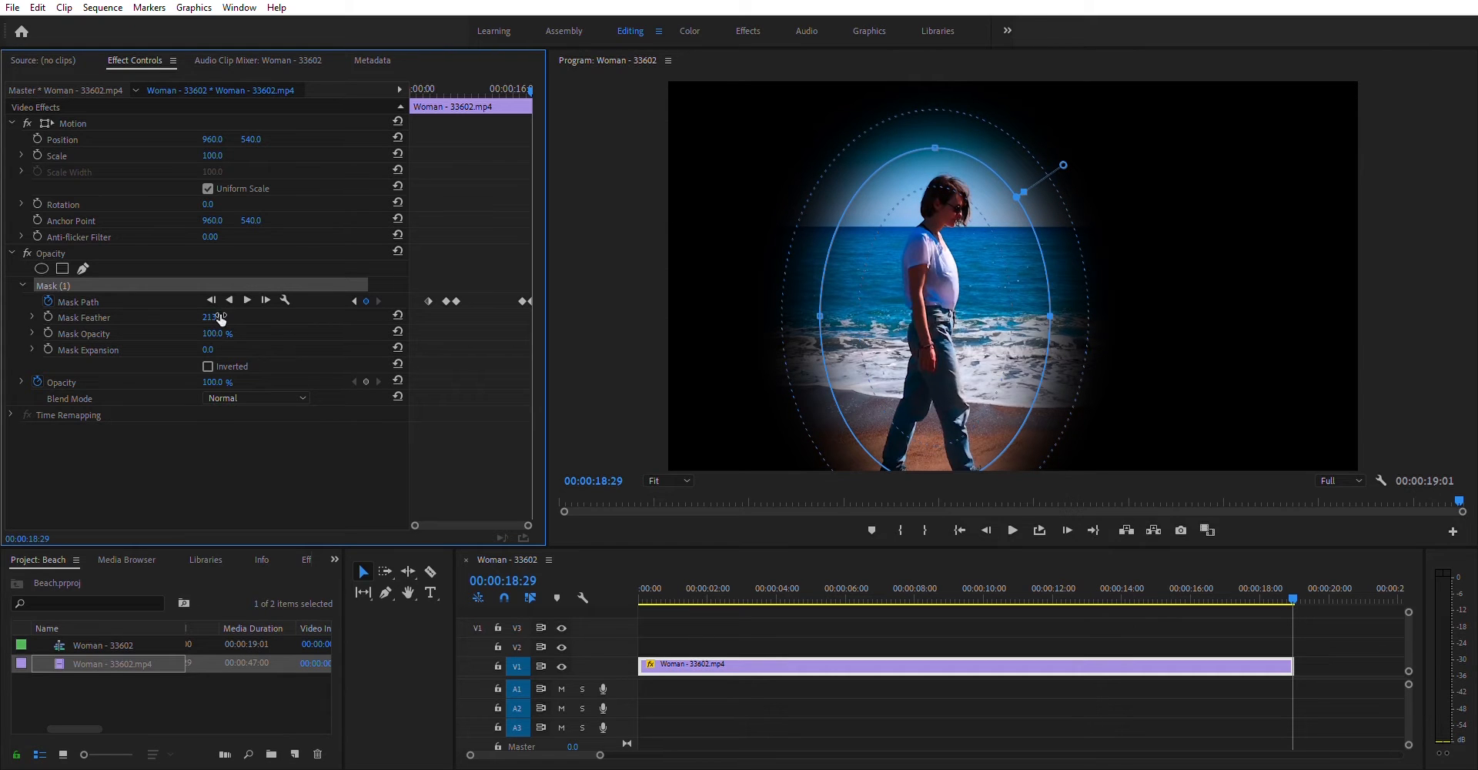
pyautogui.moveTo(208, 349); pyautogui.dragTo(294, 350)
pyautogui.click(207, 365)
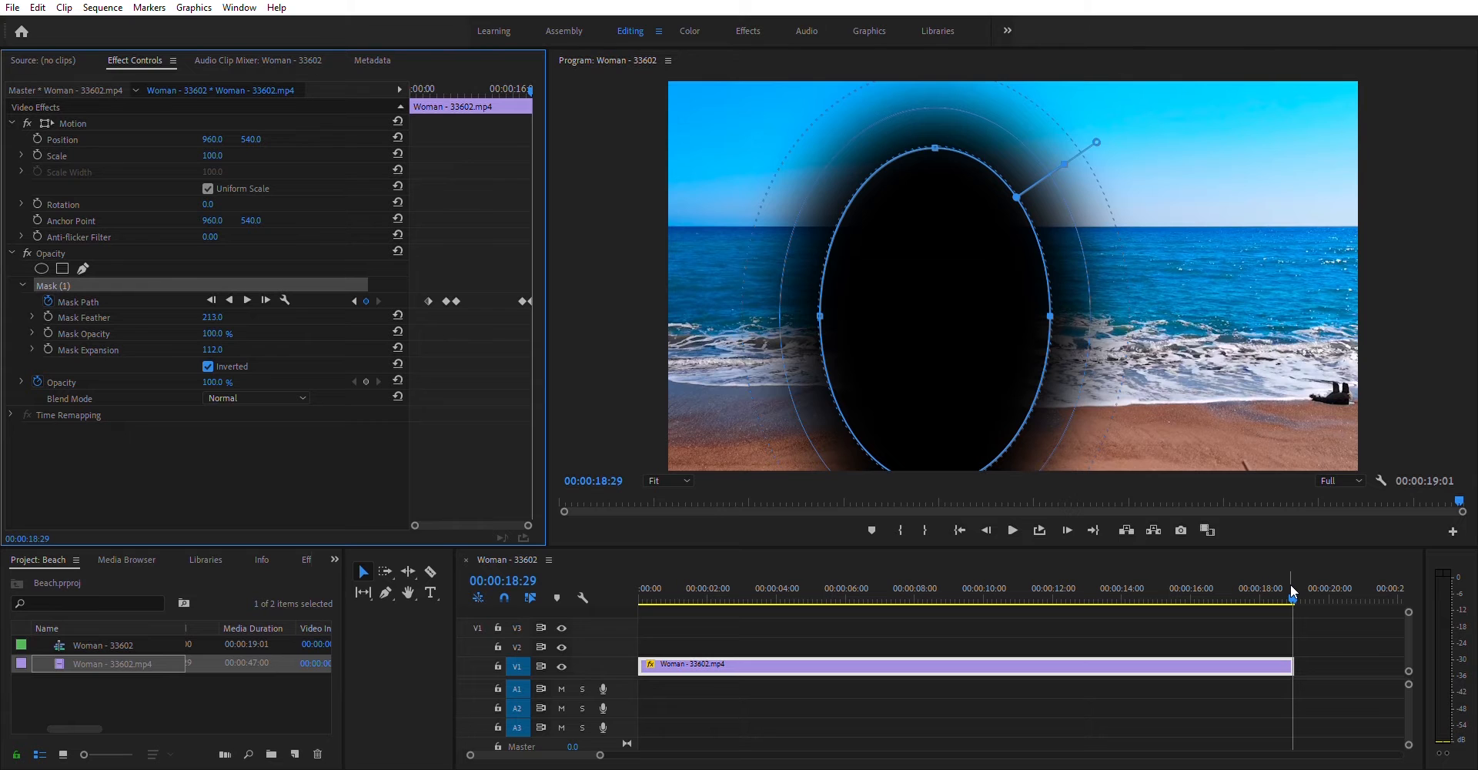
# At 00:00:03:02, duplicate the masked clip onto V2, delete the mask from the V1 copy, and compare the layers with V1 hidden and shown
pyautogui.moveTo(1291, 591); pyautogui.dragTo(743, 616)
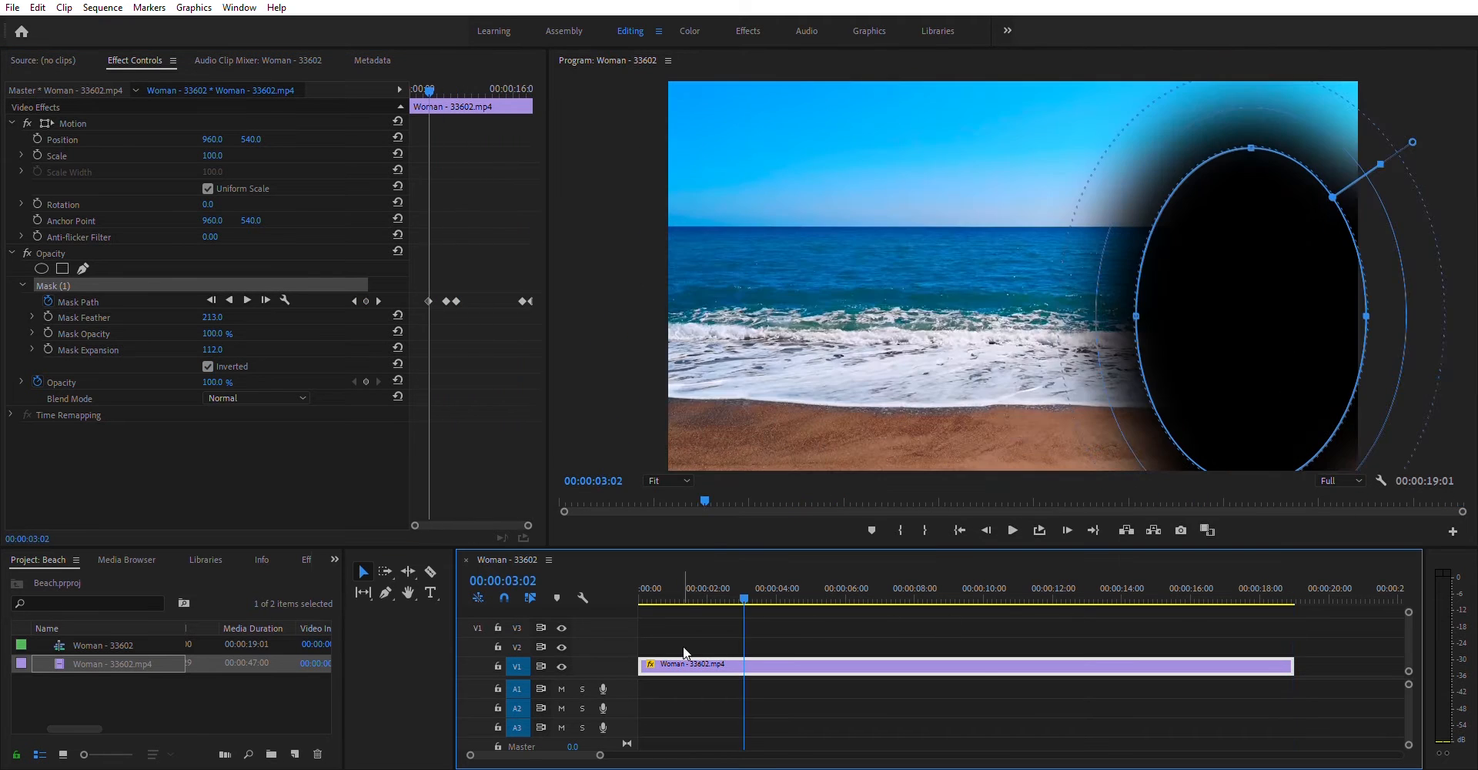
pyautogui.moveTo(684, 661); pyautogui.dragTo(684, 630)
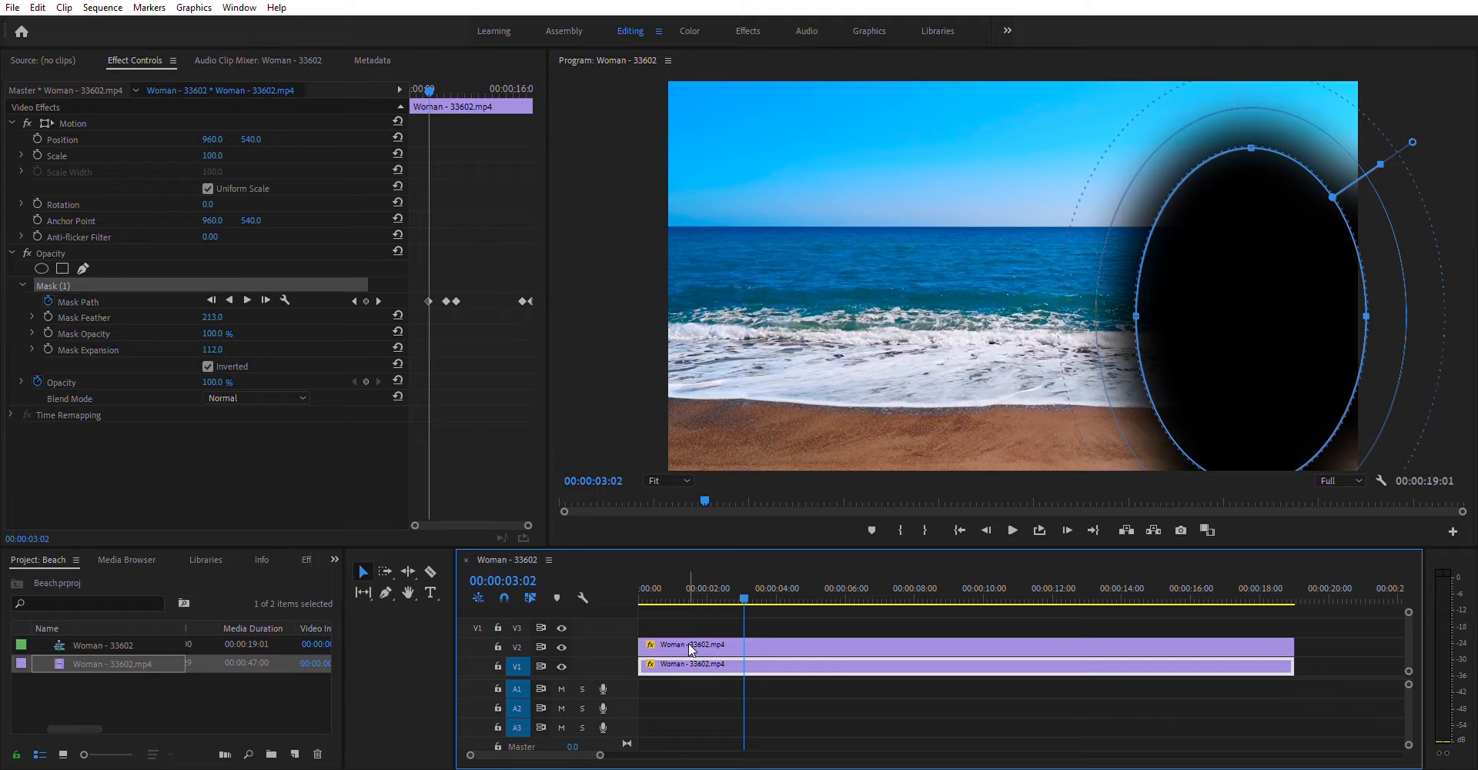
pyautogui.click(690, 649)
pyautogui.click(52, 284)
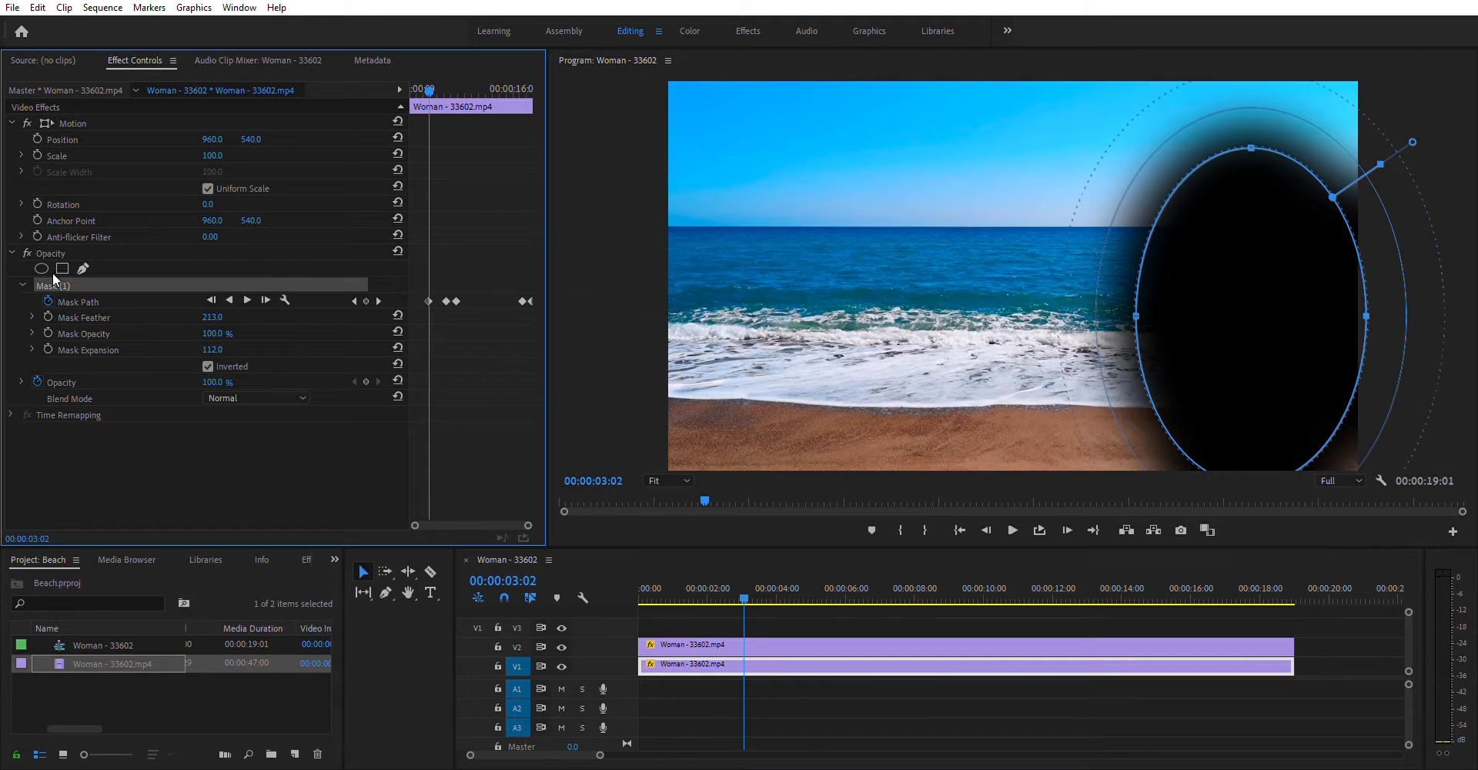
pyautogui.press('Delete')
pyautogui.click(562, 635)
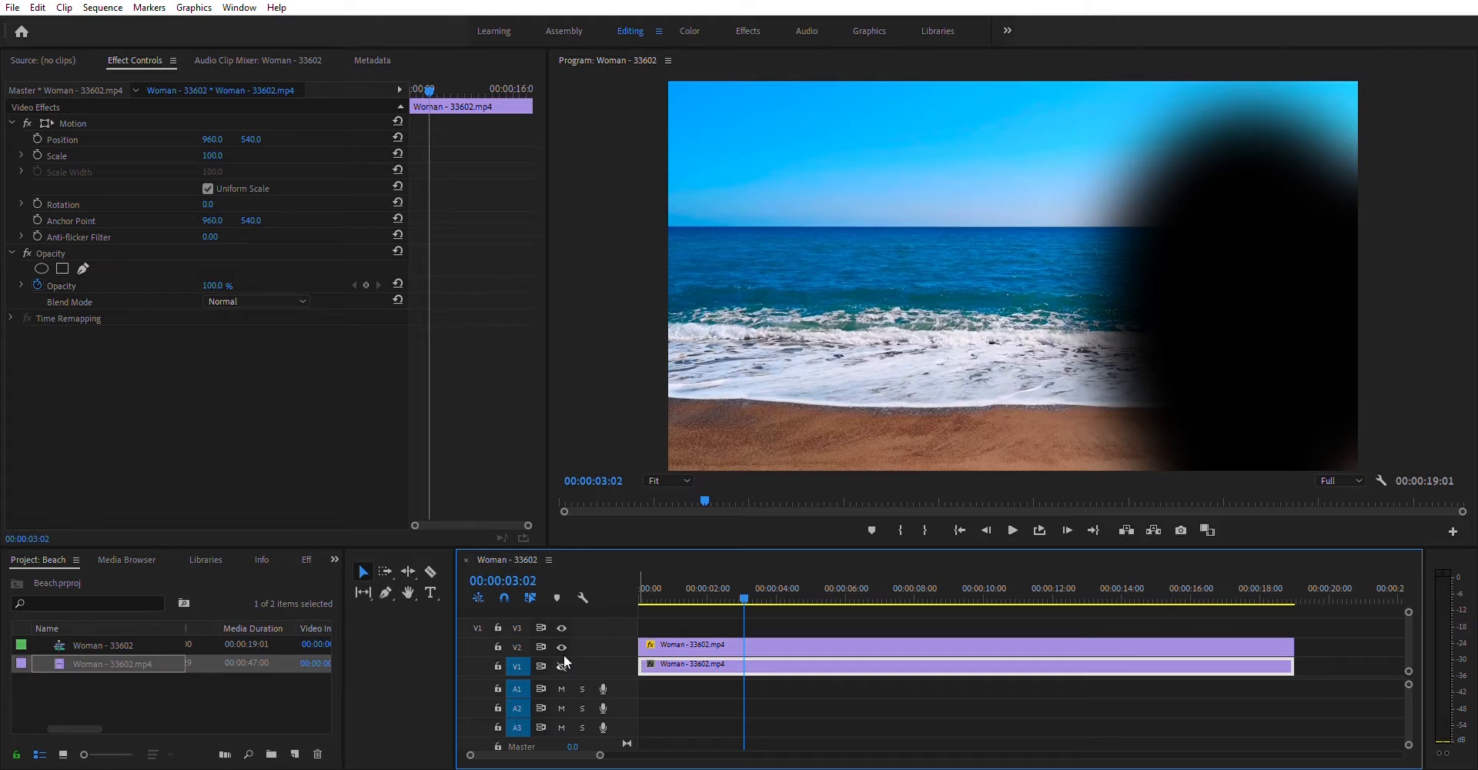
pyautogui.click(564, 655)
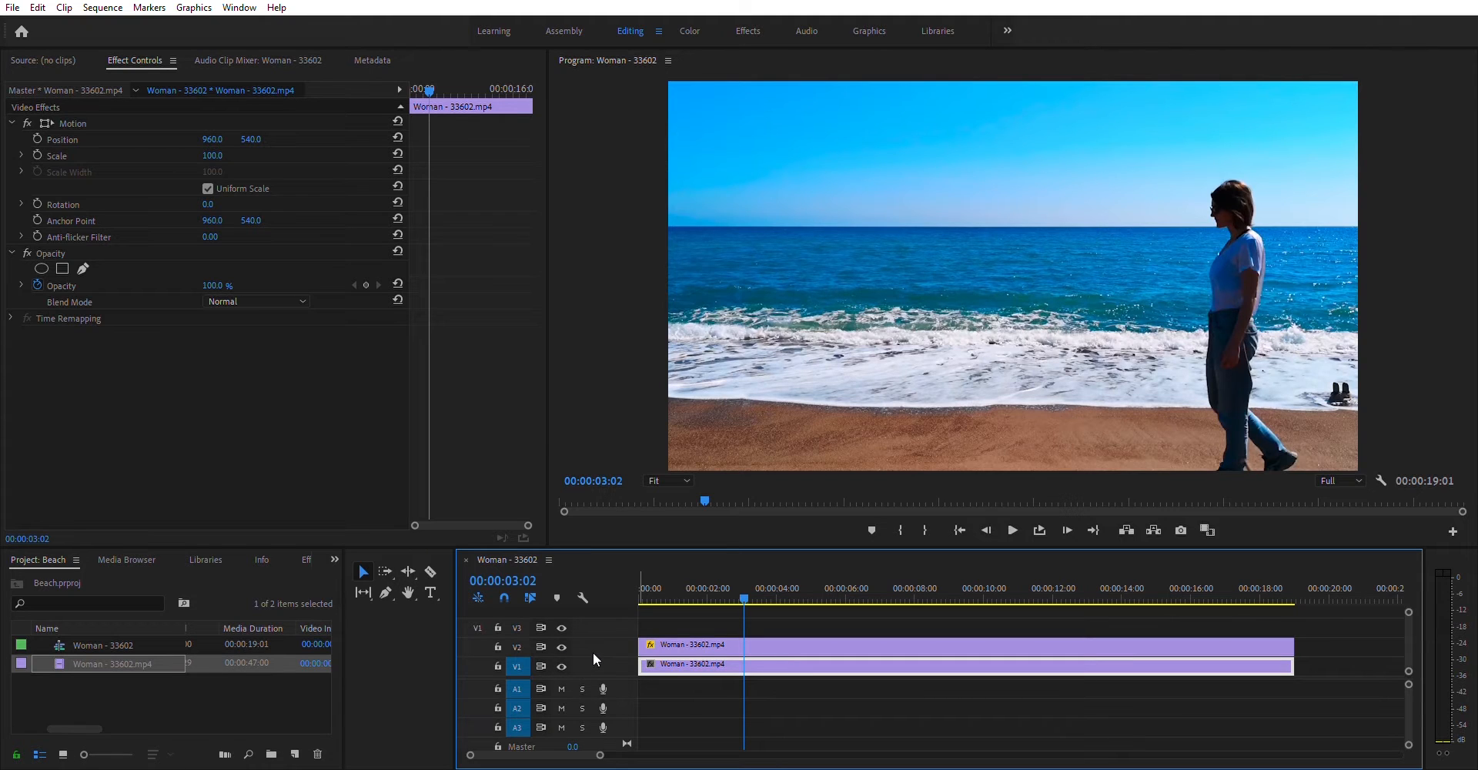
# Slip the V1 clip's footage so empty beach from another moment fills the hole in the masked V2 clip
pyautogui.press('y')
pyautogui.moveTo(677, 661); pyautogui.dragTo(746, 663)
# Cut the V1 clip near its start and near its end with the Razor tool and delete both short end pieces
pyautogui.press('c')
pyautogui.click(663, 661)
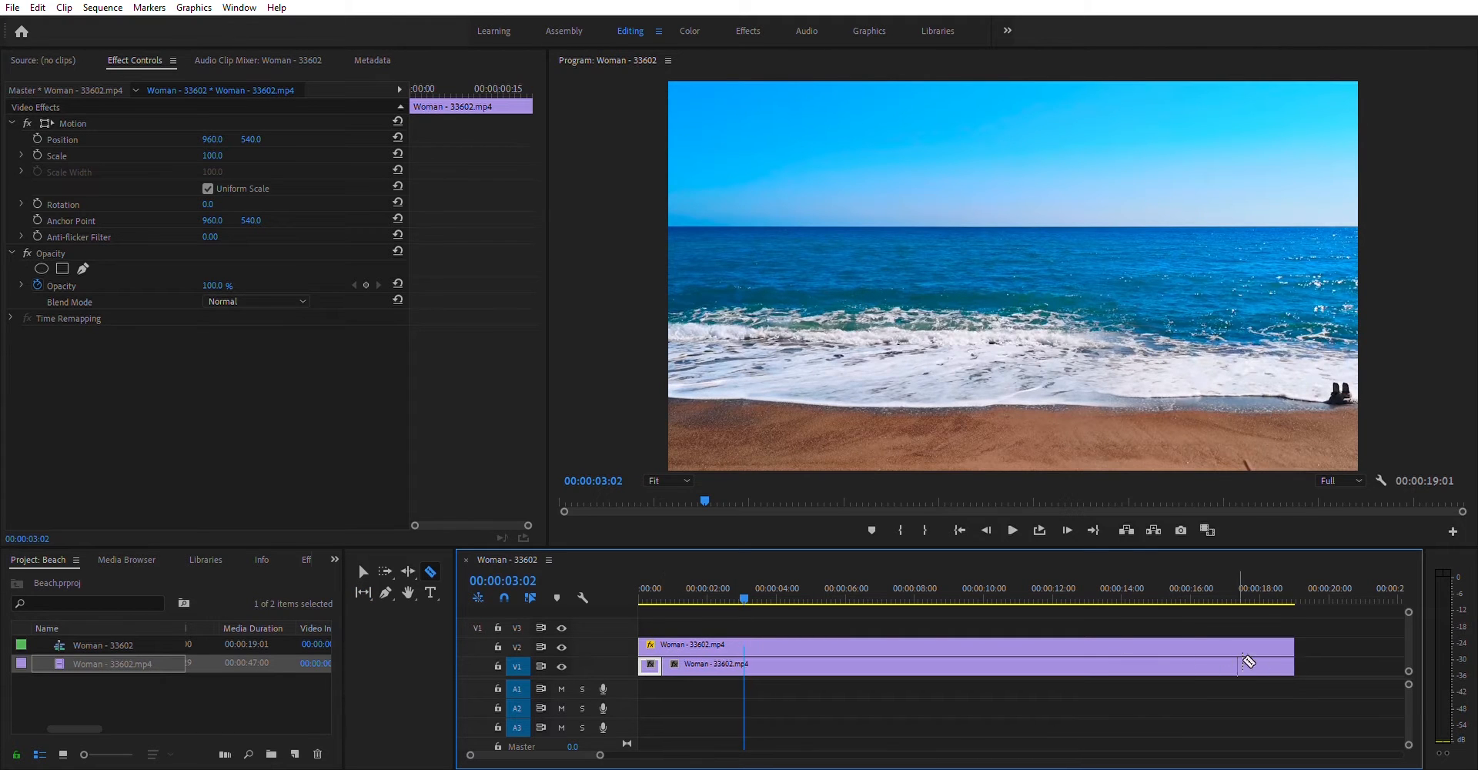
pyautogui.click(1269, 660)
pyautogui.click(363, 572)
pyautogui.click(650, 660)
pyautogui.press('Delete')
pyautogui.click(1281, 664)
pyautogui.press('Delete')
# Slip the trimmed V1 clip's footage again and scrub the sequence to check the woman's removal
pyautogui.click(909, 655)
pyautogui.press('b')
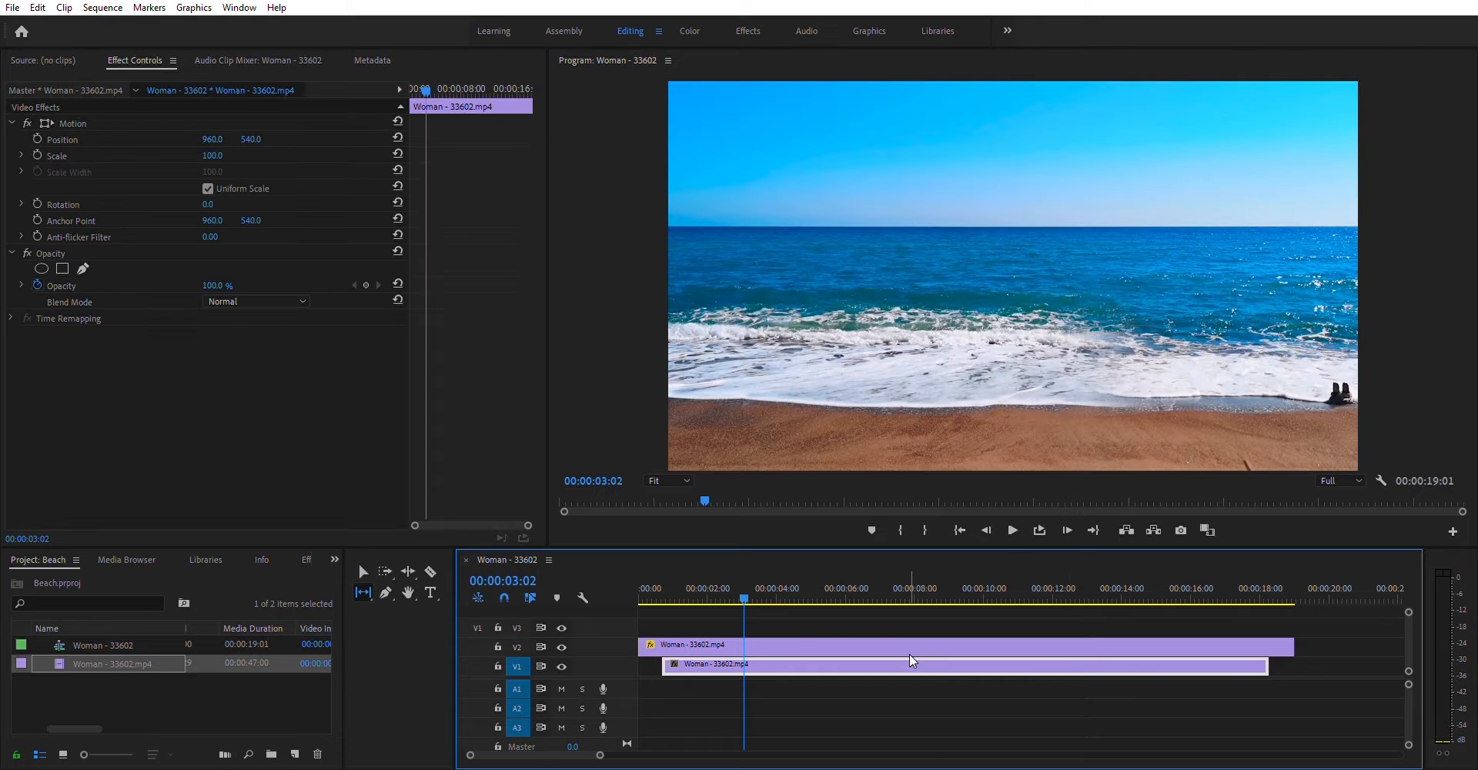
pyautogui.moveTo(790, 660); pyautogui.dragTo(857, 660)
pyautogui.moveTo(744, 598); pyautogui.dragTo(730, 596)
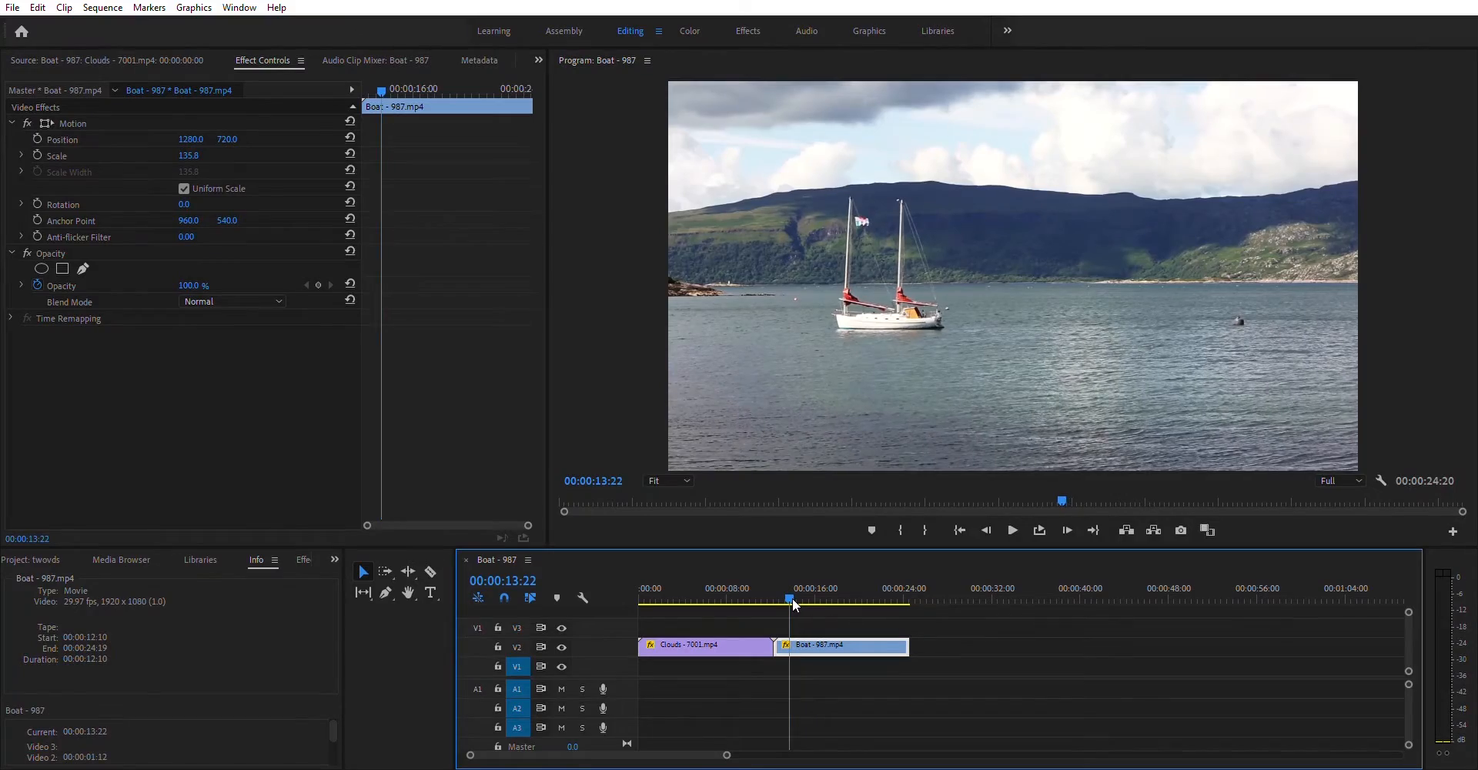
# Move the Boat - 987.mp4 clip onto V3, directly above Clouds - 7001.mp4 at the sequence start
pyautogui.moveTo(792, 598)
pyautogui.mouseDown()
pyautogui.moveTo(765, 608)
pyautogui.moveTo(793, 608)
pyautogui.mouseUp()
pyautogui.moveTo(801, 646); pyautogui.dragTo(667, 620)
pyautogui.moveTo(666, 620); pyautogui.dragTo(667, 620)
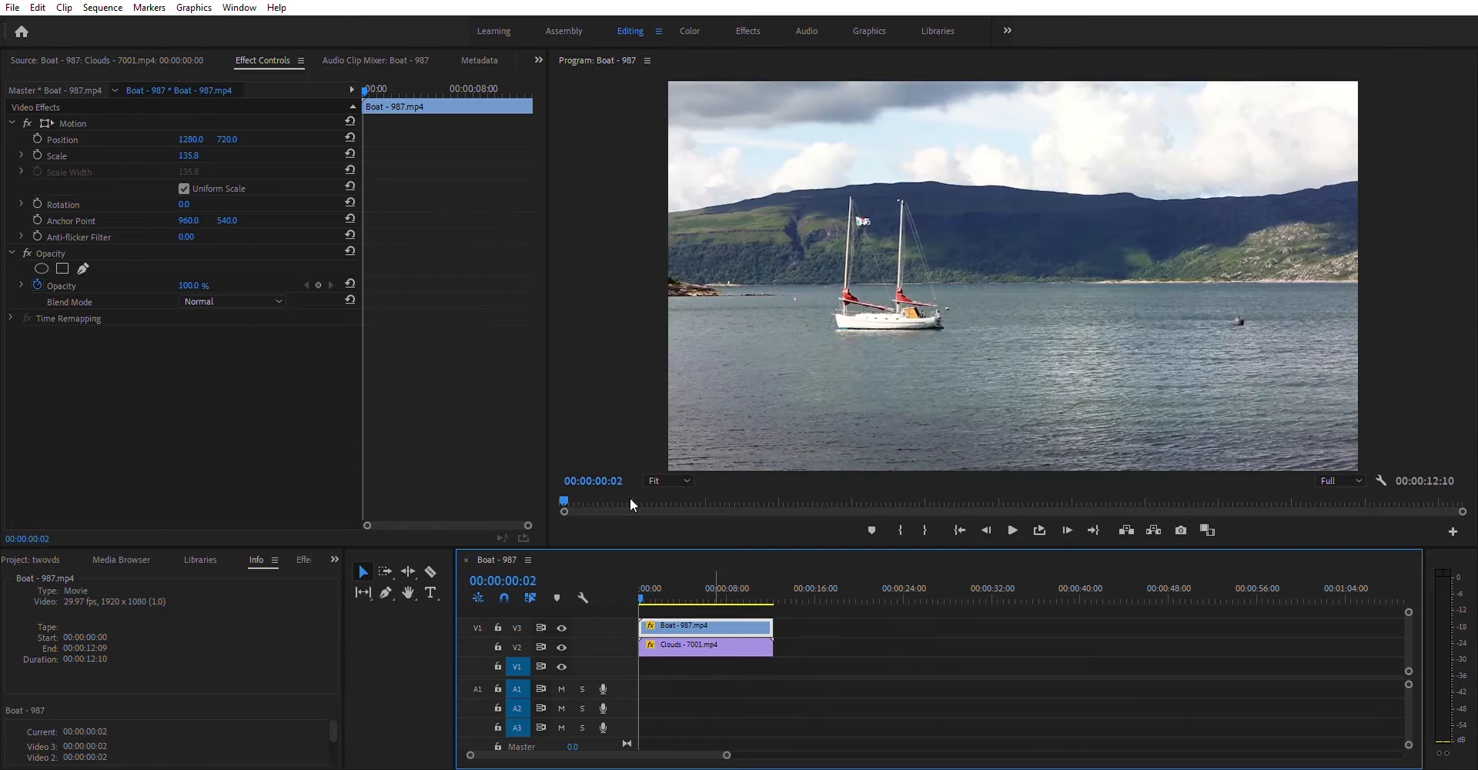
# Trace a Pen opacity mask on the boat clip closely along the mountain ridge and around the whole sky
pyautogui.click(82, 267)
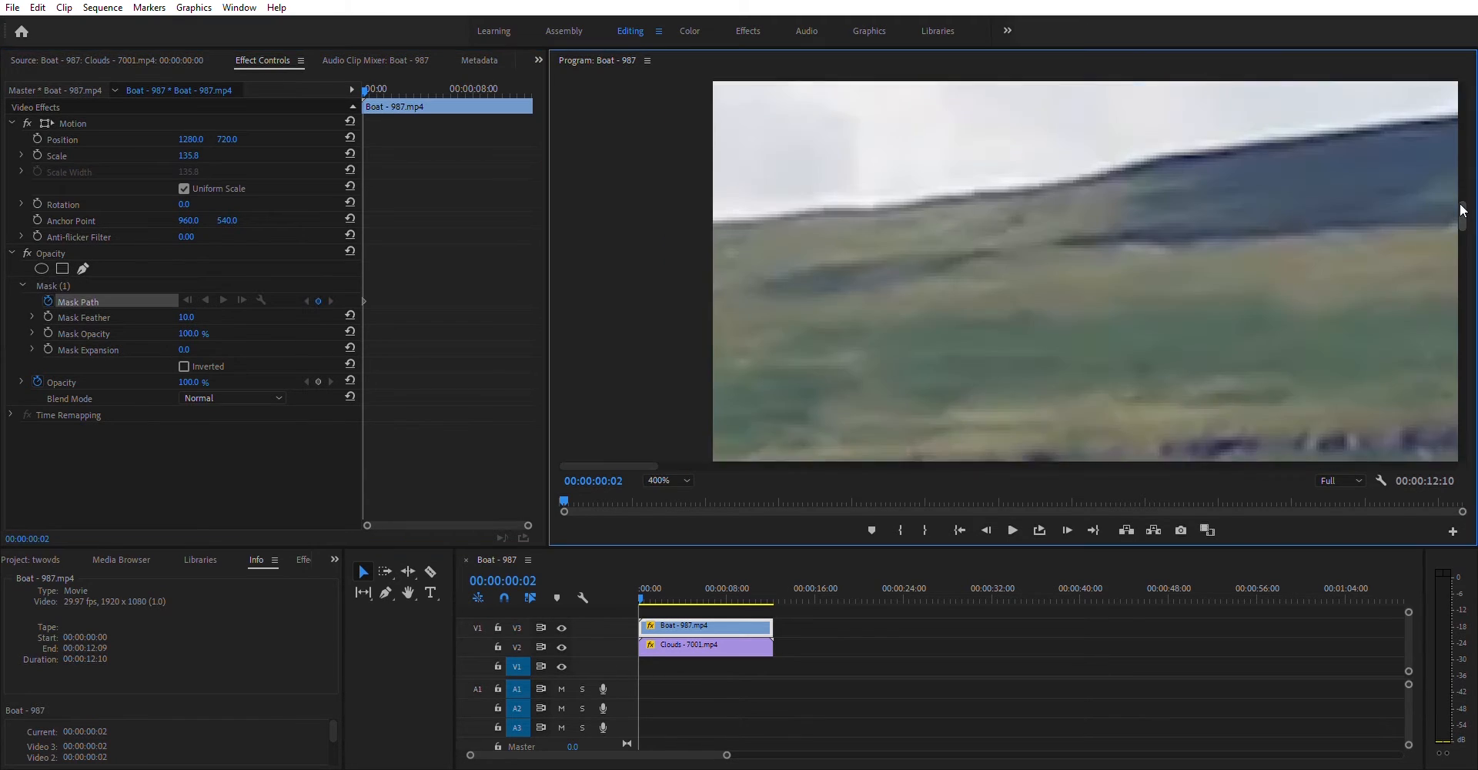
pyautogui.scroll(2, 827, 271)
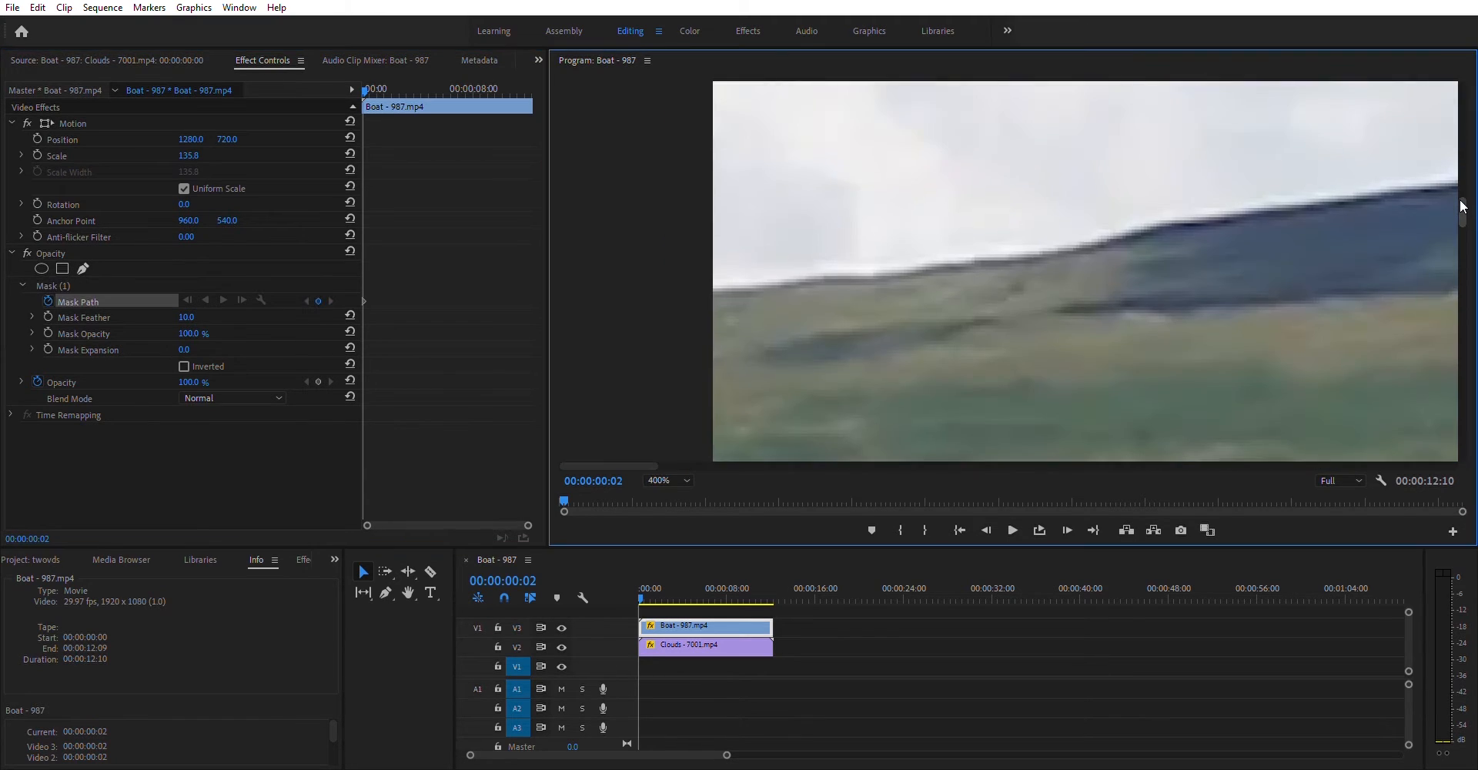
pyautogui.click(715, 287)
pyautogui.click(822, 274)
pyautogui.click(977, 260)
pyautogui.click(1188, 223)
pyautogui.click(1408, 184)
pyautogui.moveTo(616, 465); pyautogui.dragTo(1409, 466)
pyautogui.click(1291, 282)
pyautogui.click(1004, 241)
pyautogui.click(1236, 230)
pyautogui.click(1440, 251)
pyautogui.click(1078, 334)
pyautogui.click(1204, 405)
pyautogui.click(1254, 397)
pyautogui.click(1330, 242)
pyautogui.click(1307, 196)
pyautogui.click(668, 480)
pyautogui.click(669, 213)
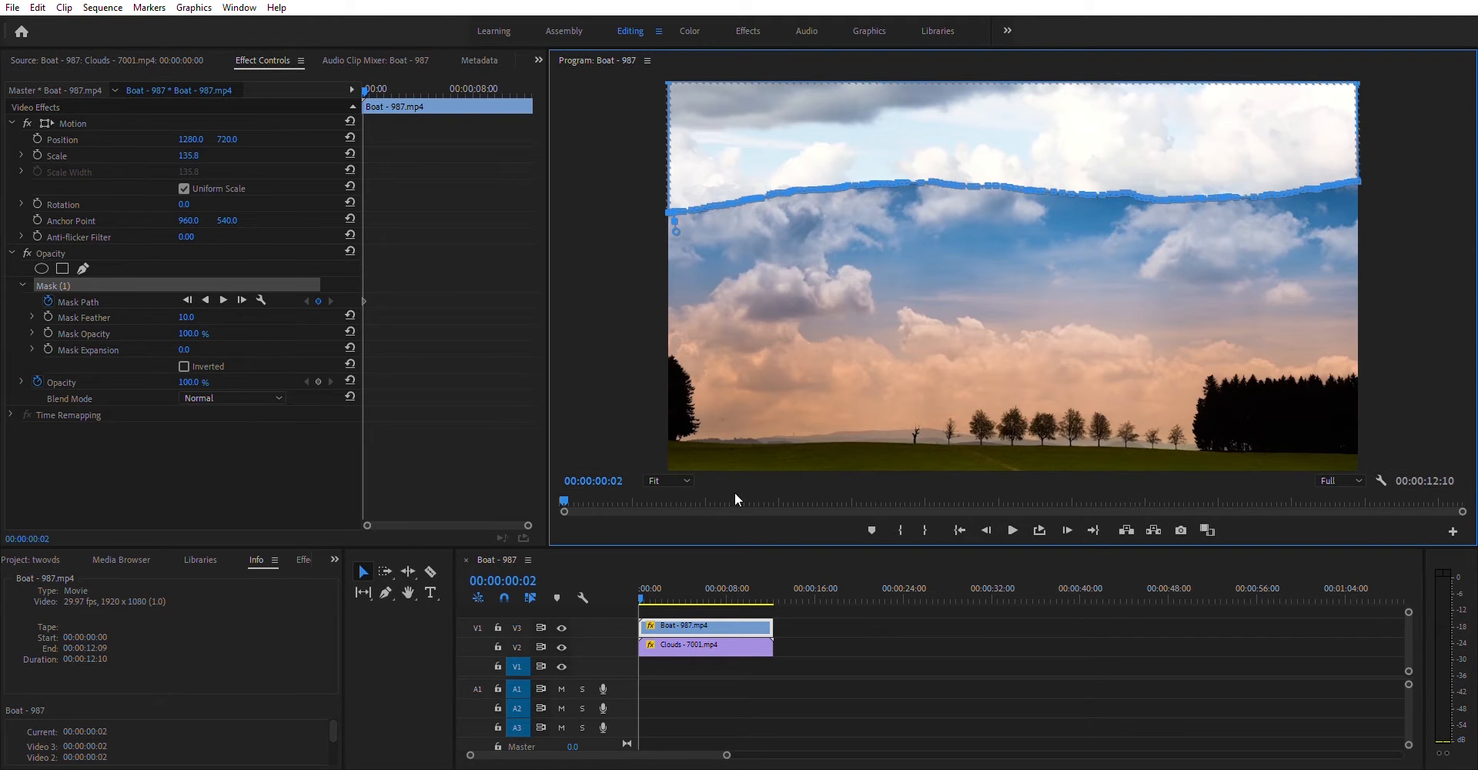
# Invert the boat clip's sky mask, compare with and without the inversion, and play back the sky replacement
pyautogui.click(183, 363)
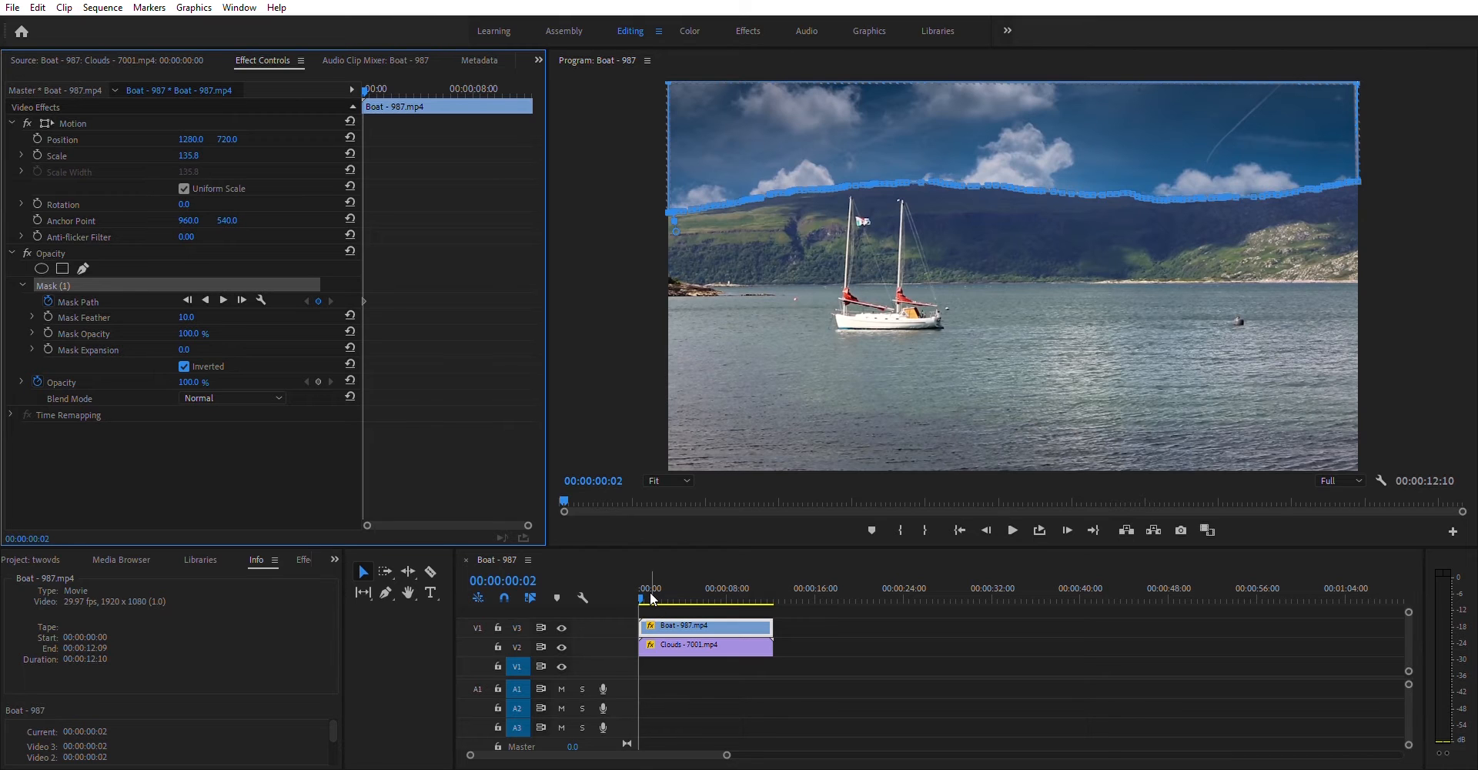
pyautogui.hotkey('ctrl', 'z')
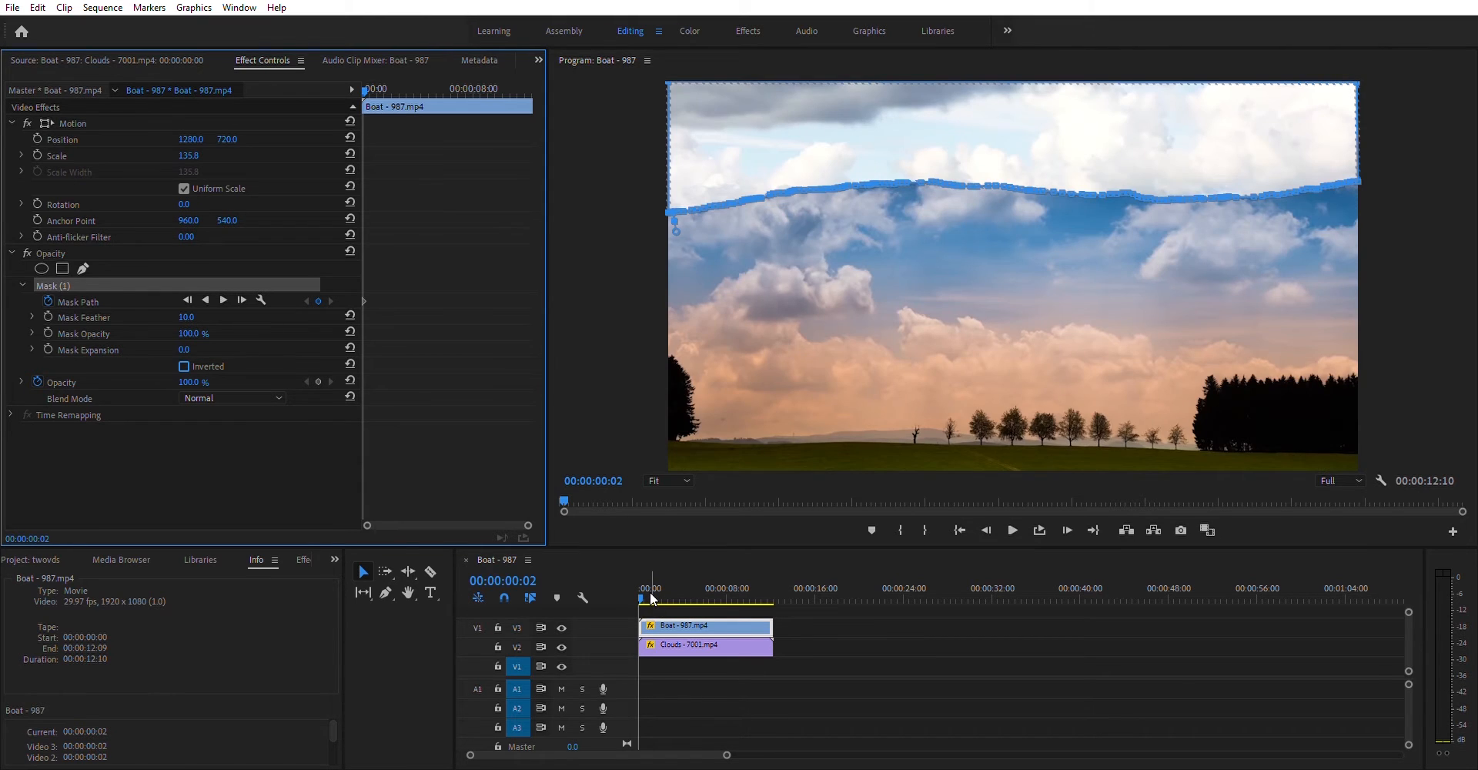
pyautogui.hotkey('ctrl', 'shift', 'z')
pyautogui.moveTo(643, 592); pyautogui.dragTo(713, 592)
pyautogui.press('space')
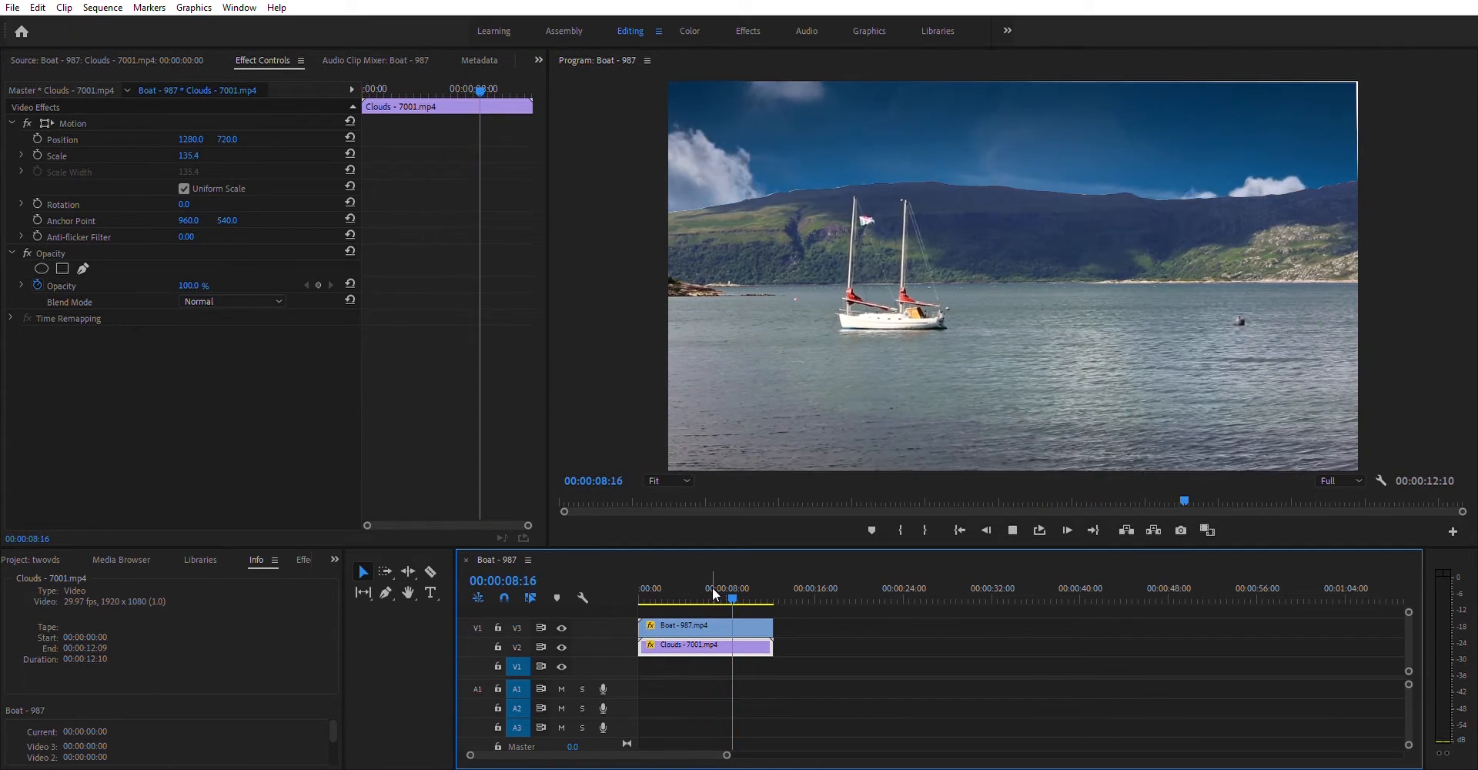
pyautogui.press('space')
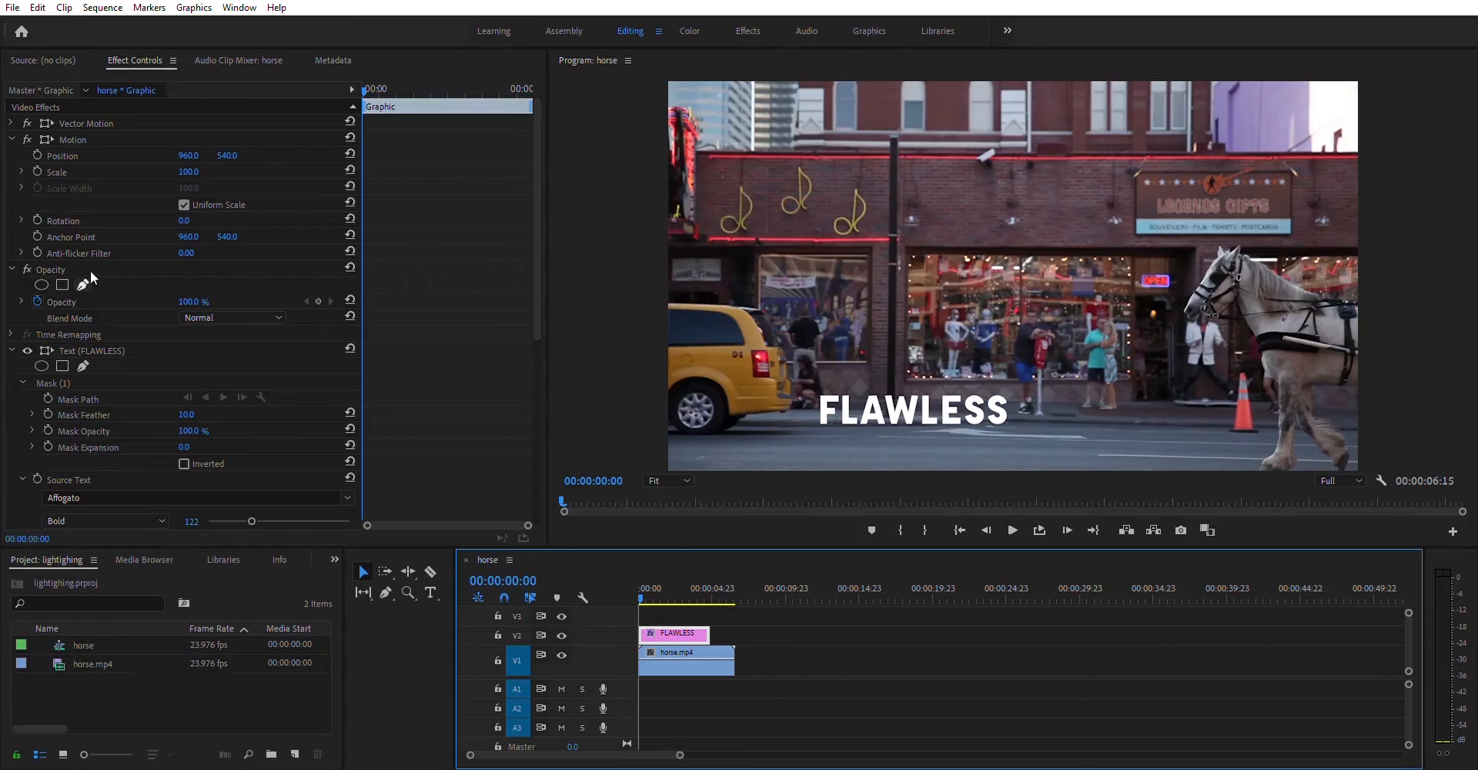
# Draw a four-point Pen opacity mask around the FLAWLESS text on the graphic clip
pyautogui.click(85, 283)
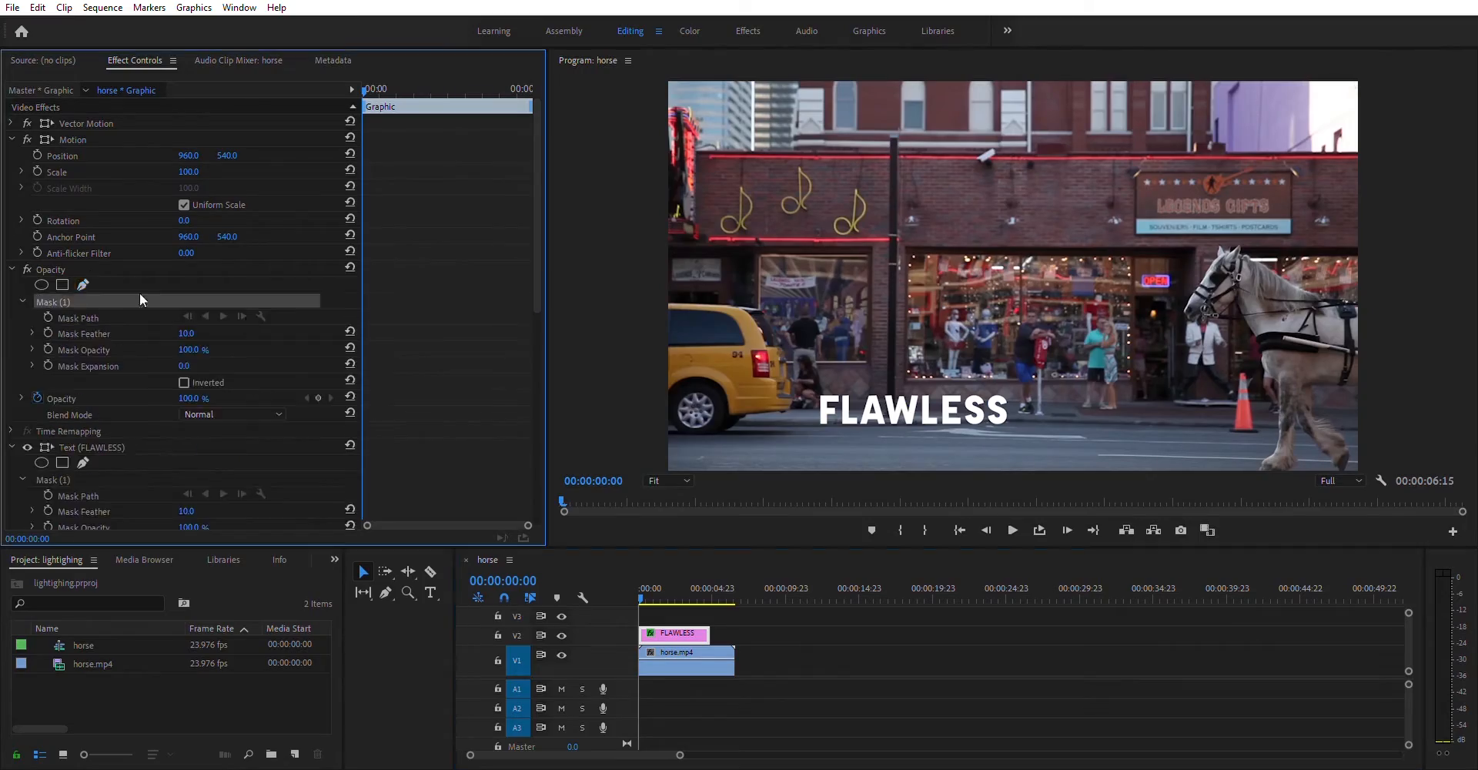
pyautogui.click(801, 379)
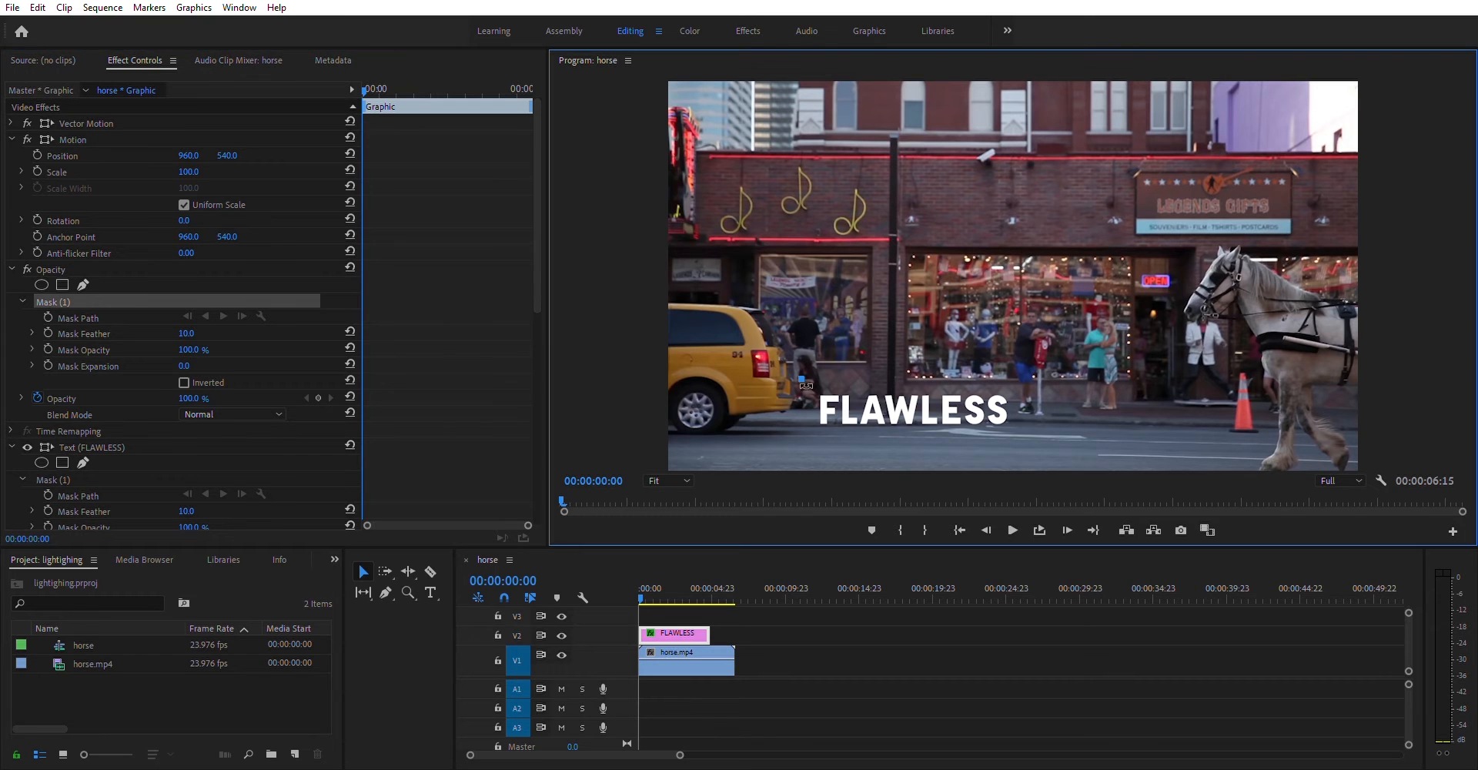
pyautogui.click(794, 434)
pyautogui.click(1028, 434)
pyautogui.click(1031, 379)
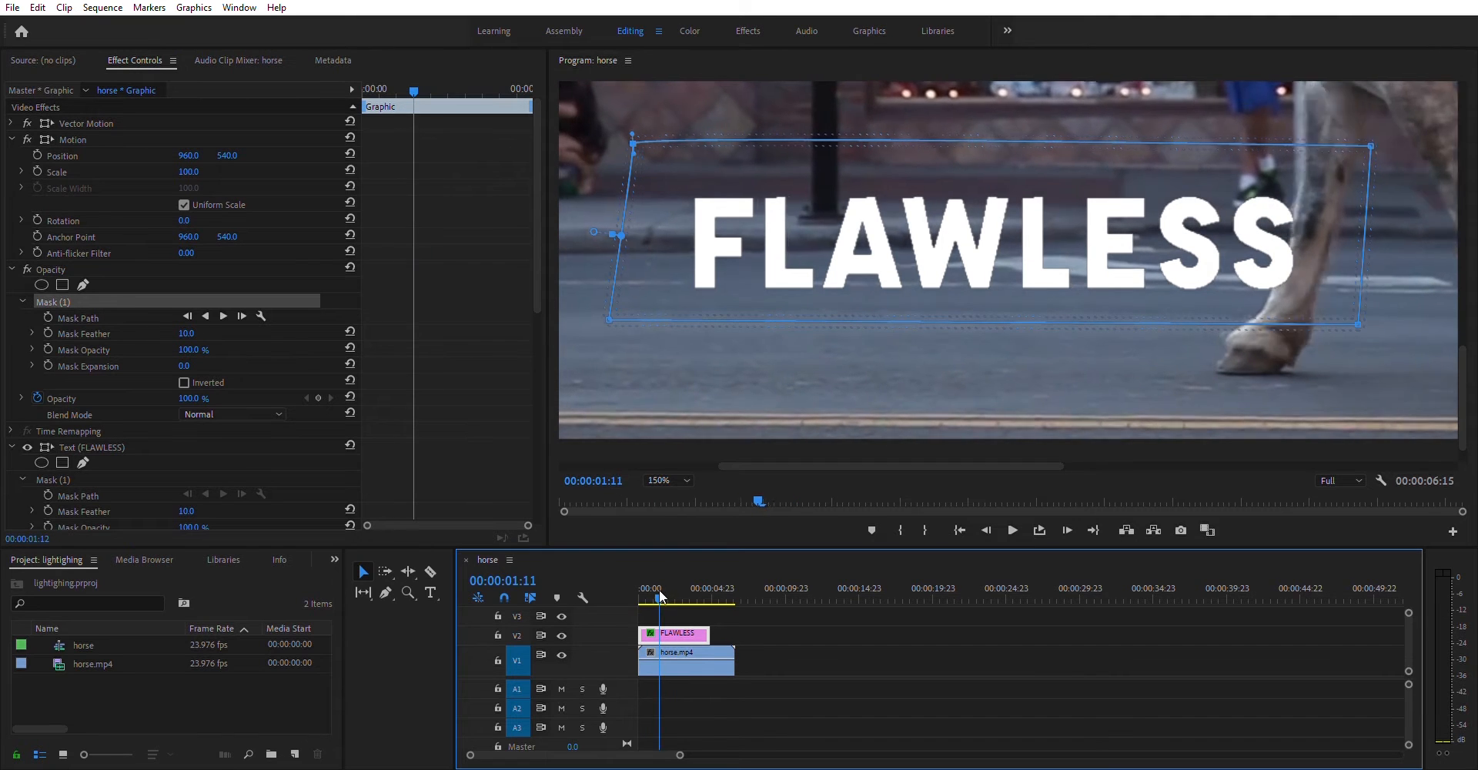
# Start Mask Path keyframing for the FLAWLESS graphic's opacity mask at 00:00:00:00
pyautogui.moveTo(659, 589); pyautogui.dragTo(635, 598)
pyautogui.click(47, 308)
pyautogui.click(48, 317)
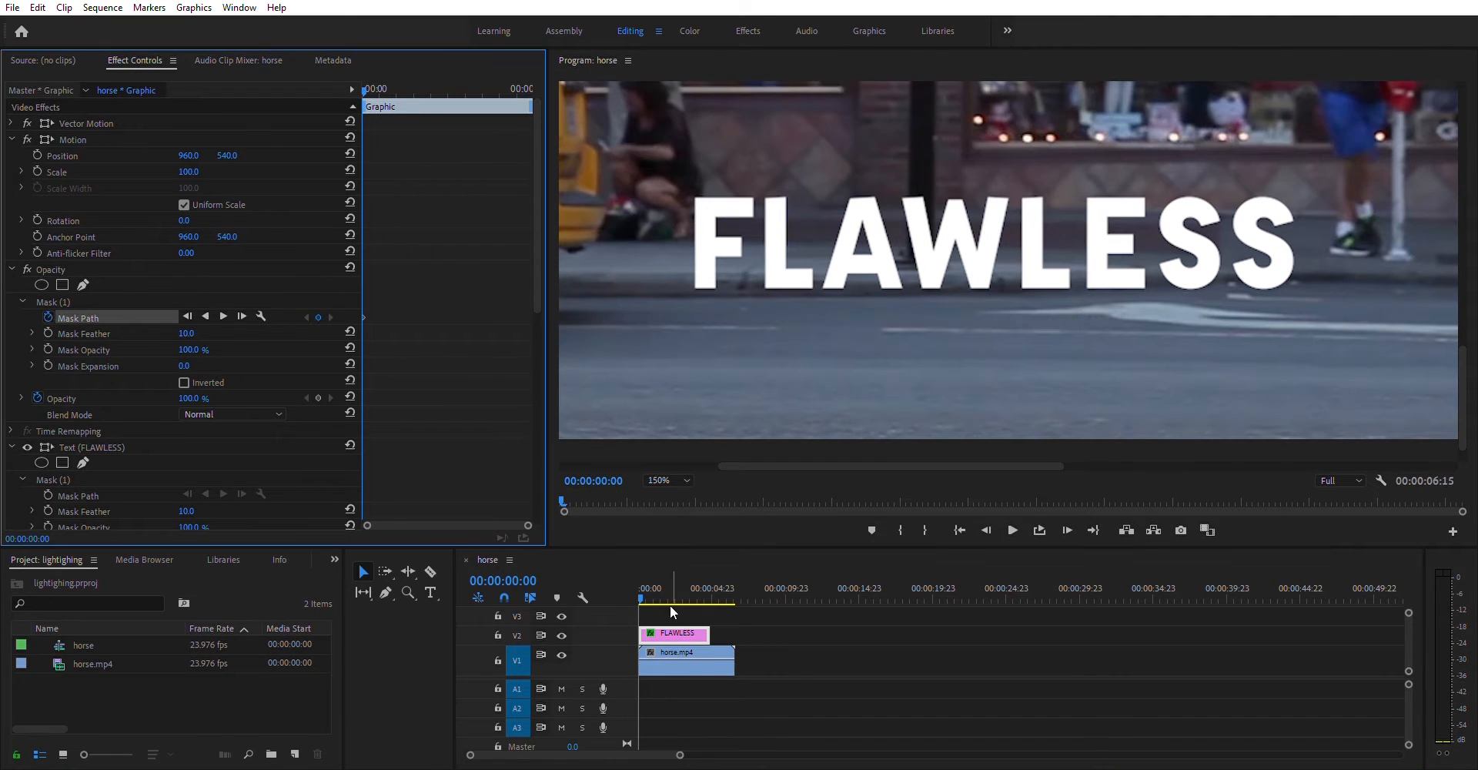
# Where the horse's front leg first reaches the text, reshape the mask's right edge to follow the leg and hide the letters behind it
pyautogui.click(649, 590)
pyautogui.moveTo(652, 584); pyautogui.dragTo(663, 587)
pyautogui.click(1371, 144)
pyautogui.moveTo(1372, 145); pyautogui.dragTo(1265, 146)
pyautogui.moveTo(1308, 227); pyautogui.dragTo(1283, 224)
pyautogui.moveTo(1265, 146); pyautogui.dragTo(1292, 147)
pyautogui.moveTo(1322, 266); pyautogui.dragTo(1284, 268)
pyautogui.moveTo(1358, 325); pyautogui.dragTo(1263, 324)
# Advance a few frames and pull the mask's right-edge points leftward to match the horse's advancing leg
pyautogui.moveTo(660, 596); pyautogui.dragTo(664, 595)
pyautogui.moveTo(1292, 148); pyautogui.dragTo(1089, 147)
pyautogui.moveTo(1283, 224); pyautogui.dragTo(1085, 197)
pyautogui.moveTo(1142, 274); pyautogui.dragTo(1125, 275)
# At 00:00:02:00, move the mask's right-edge points to the horse's front leg beside the letter W
pyautogui.click(668, 595)
pyautogui.moveTo(1088, 147); pyautogui.dragTo(1008, 144)
pyautogui.moveTo(1085, 196); pyautogui.dragTo(1003, 198)
pyautogui.moveTo(1124, 275); pyautogui.dragTo(1000, 277)
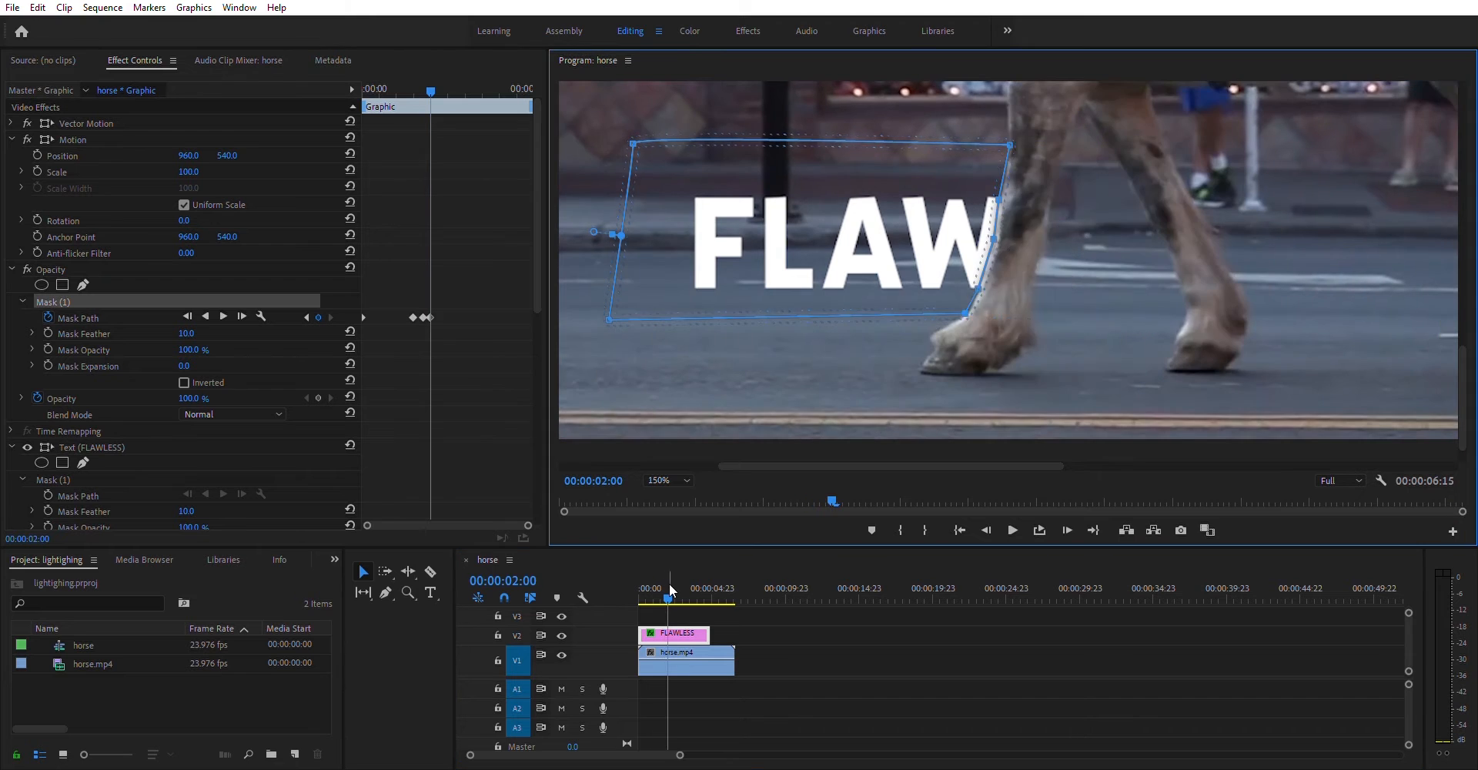
# Continue shrinking the mask leftward over the following frames as the horse crosses the remaining letters, and play back the result
pyautogui.moveTo(668, 588); pyautogui.dragTo(672, 588)
pyautogui.moveTo(1008, 145); pyautogui.dragTo(916, 143)
pyautogui.moveTo(1002, 198); pyautogui.dragTo(913, 198)
pyautogui.moveTo(671, 590); pyautogui.dragTo(672, 590)
pyautogui.moveTo(916, 143); pyautogui.dragTo(788, 160)
pyautogui.press('space')
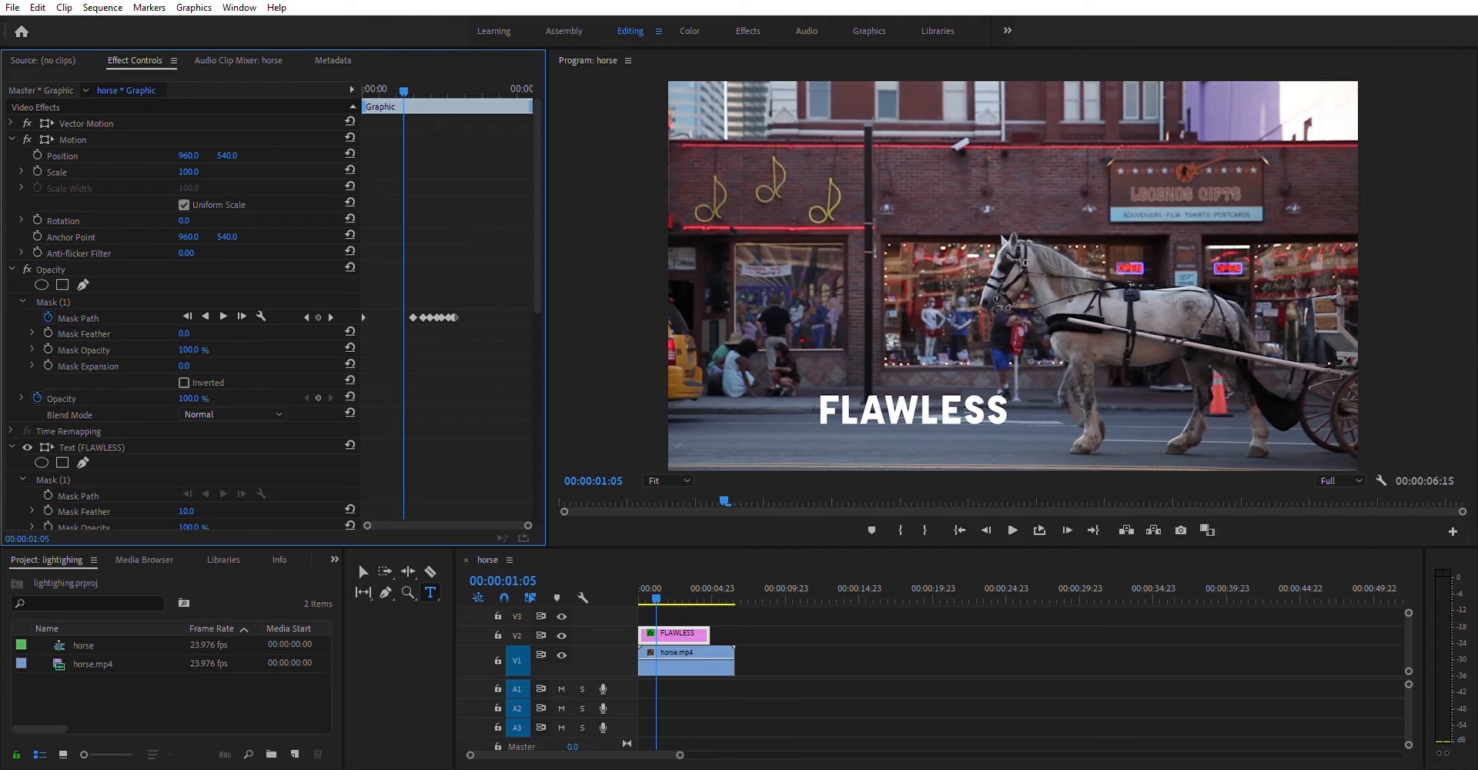
# Set the text mask's feather to 10 and play the sequence from the start to check the horse wiping the text
pyautogui.moveTo(186, 333); pyautogui.dragTo(216, 334)
pyautogui.moveTo(650, 594); pyautogui.dragTo(631, 599)
pyautogui.press('space')
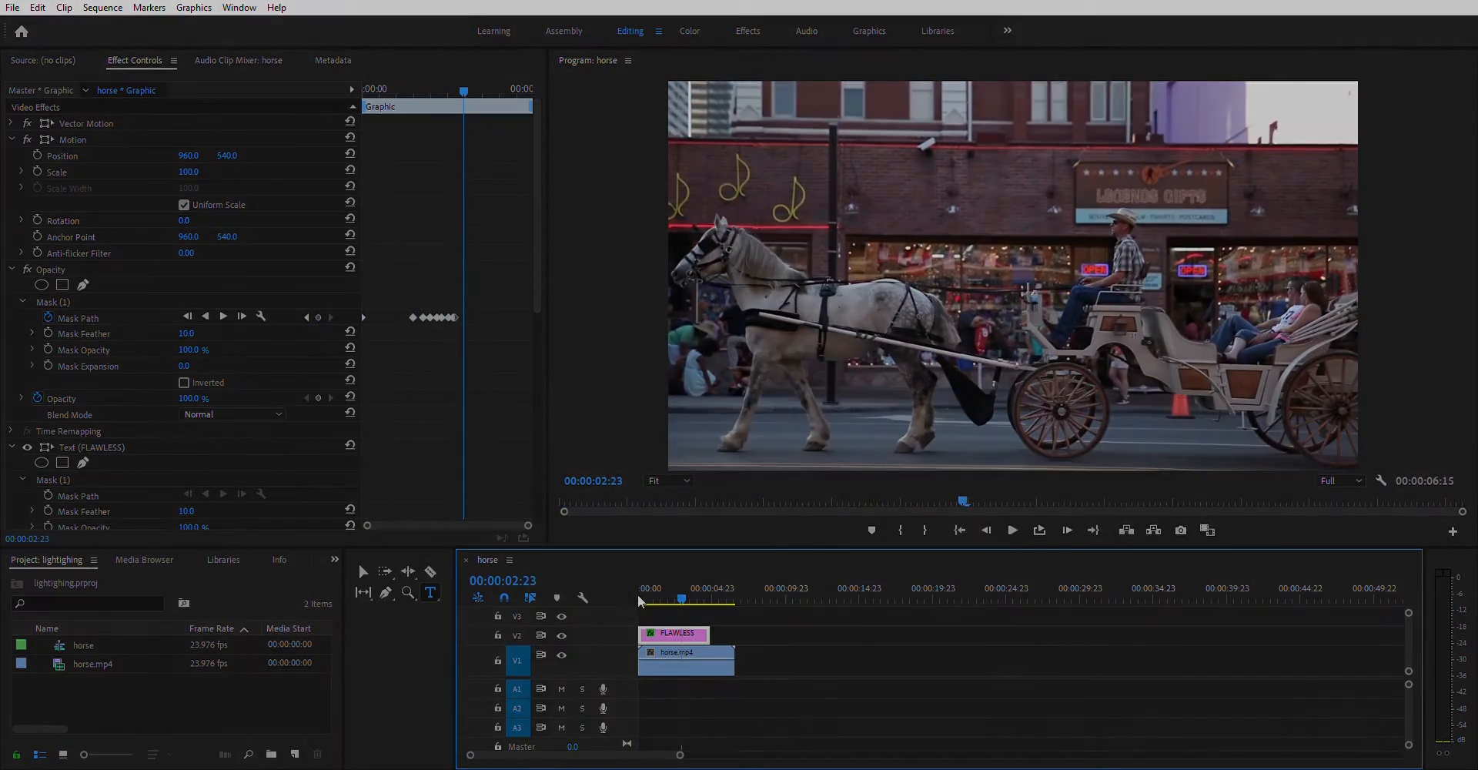
pyautogui.click(680, 594)
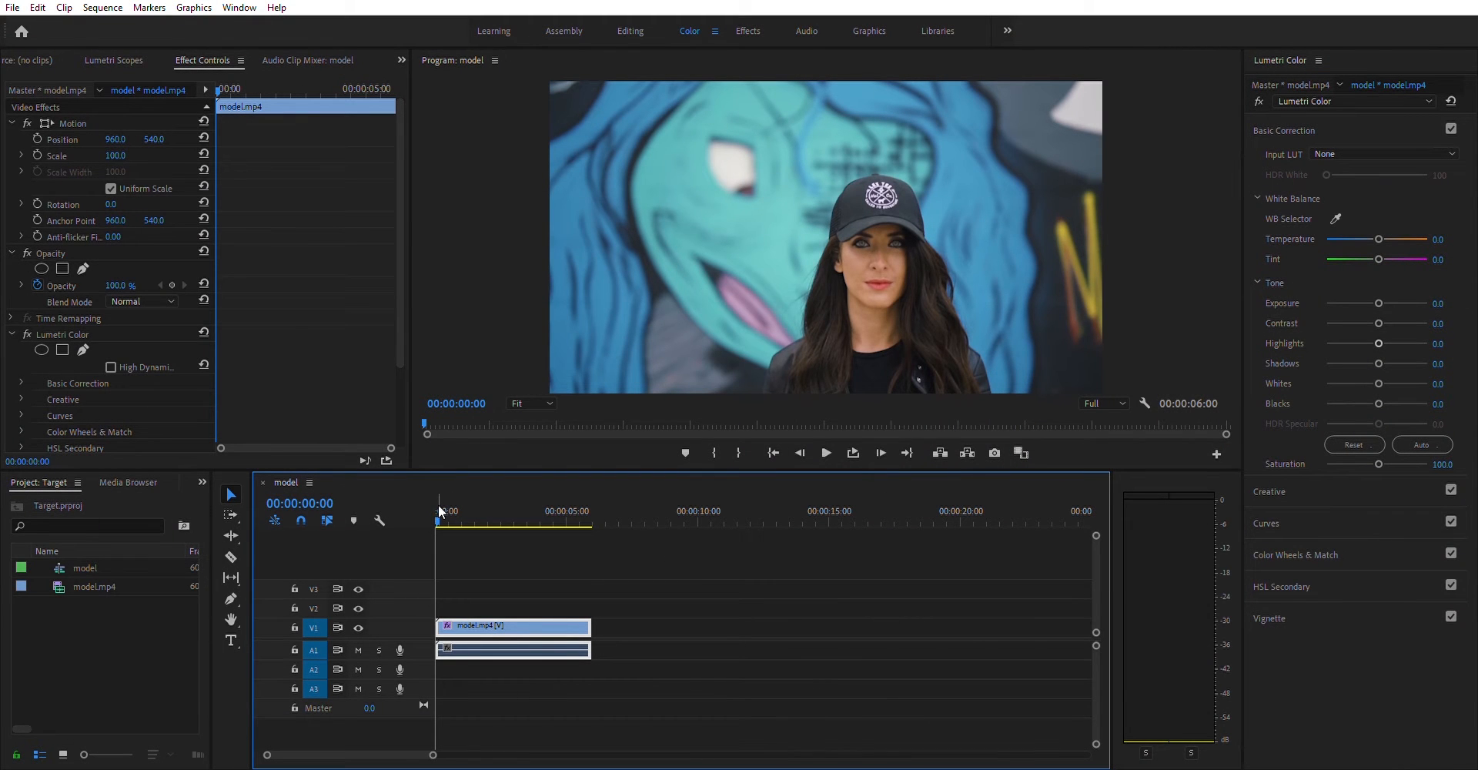
# Raise the model clip's exposure to 1.2 in the Lumetri Color basic correction, with the playhead at the sequence start
pyautogui.moveTo(440, 512)
pyautogui.mouseDown()
pyautogui.moveTo(501, 506)
pyautogui.moveTo(423, 511)
pyautogui.moveTo(467, 511)
pyautogui.moveTo(432, 519)
pyautogui.mouseUp()
pyautogui.moveTo(1378, 286); pyautogui.dragTo(1384, 288)
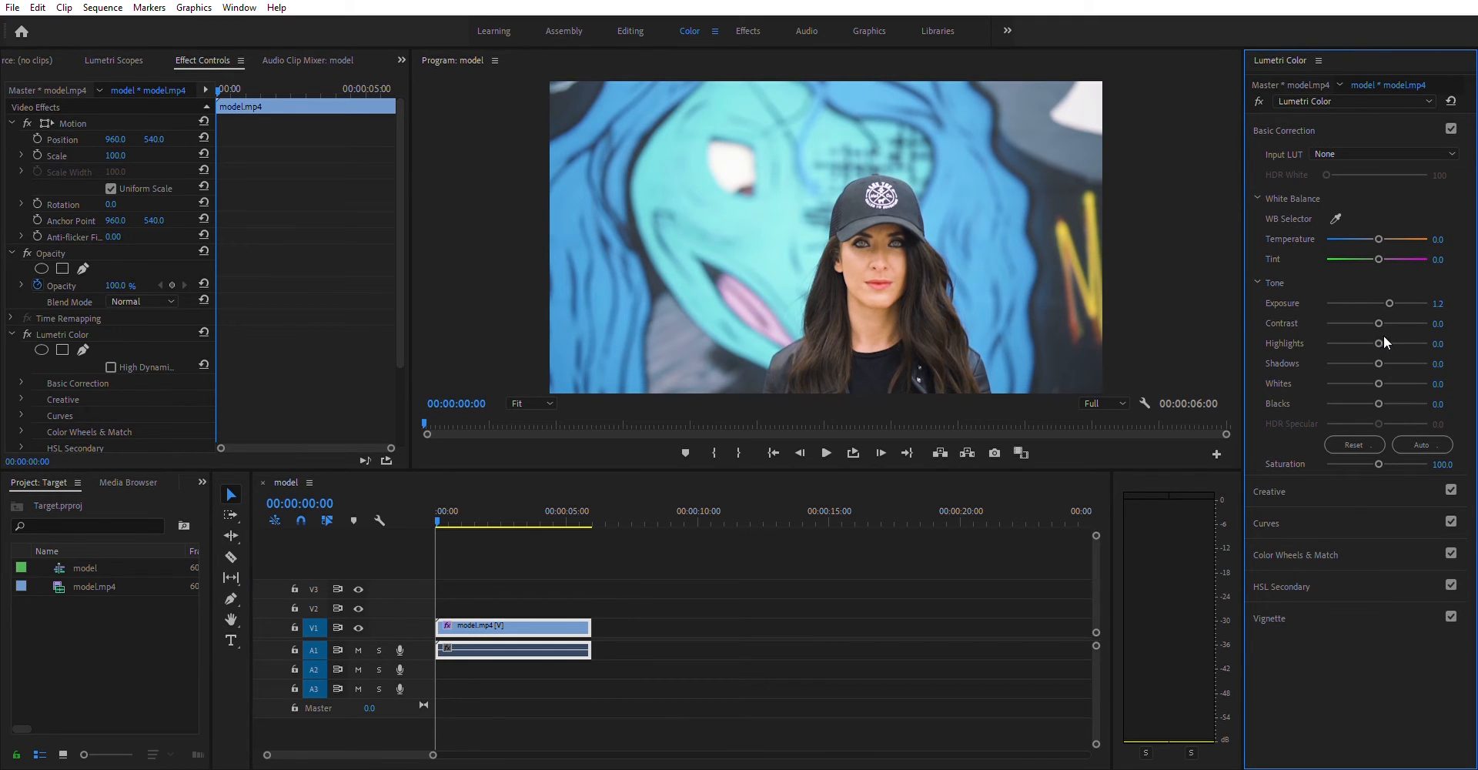
# Raise the model clip's highlights to 22.7 and draw a closed free-form Lumetri Color mask around the woman's face
pyautogui.moveTo(1380, 331); pyautogui.dragTo(1387, 331)
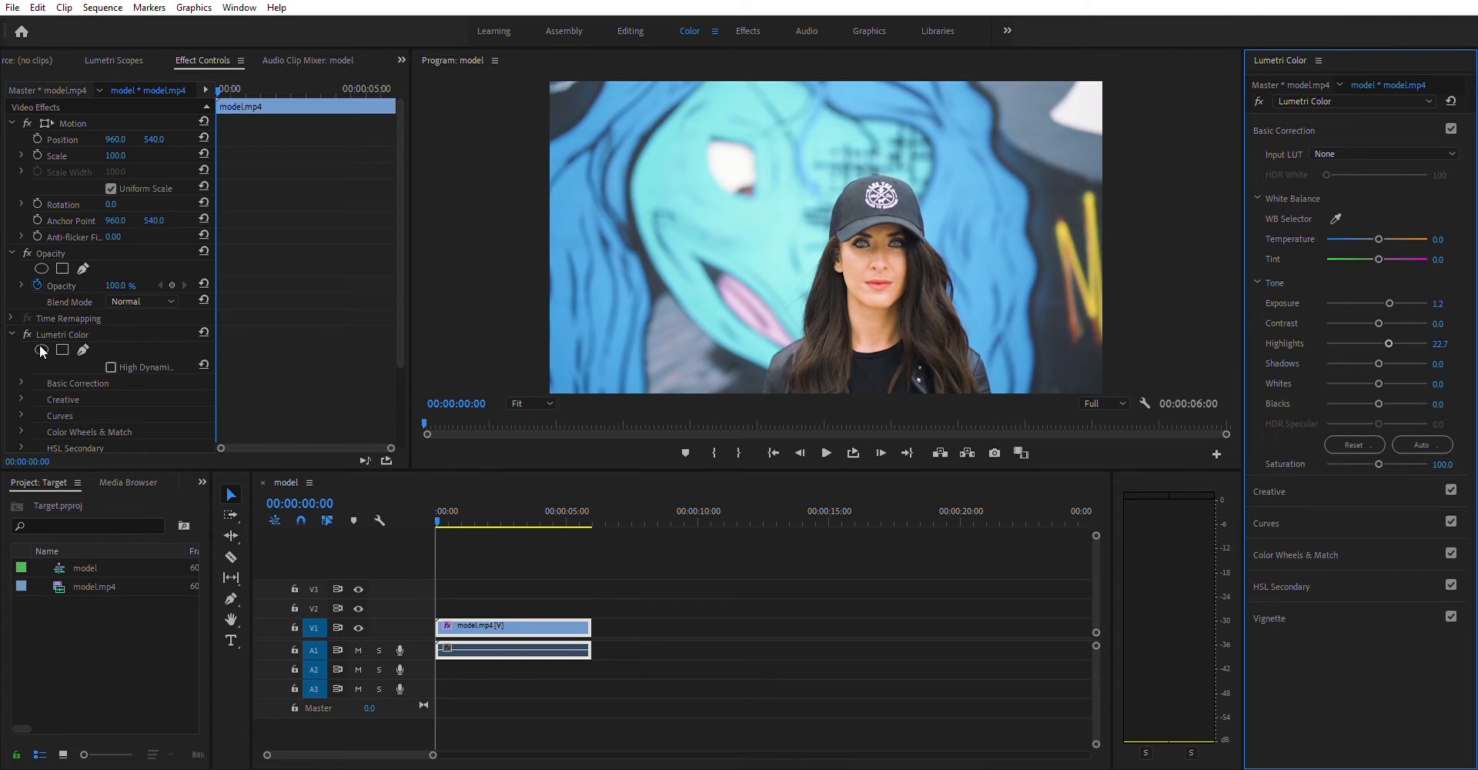
pyautogui.click(82, 349)
pyautogui.click(836, 239)
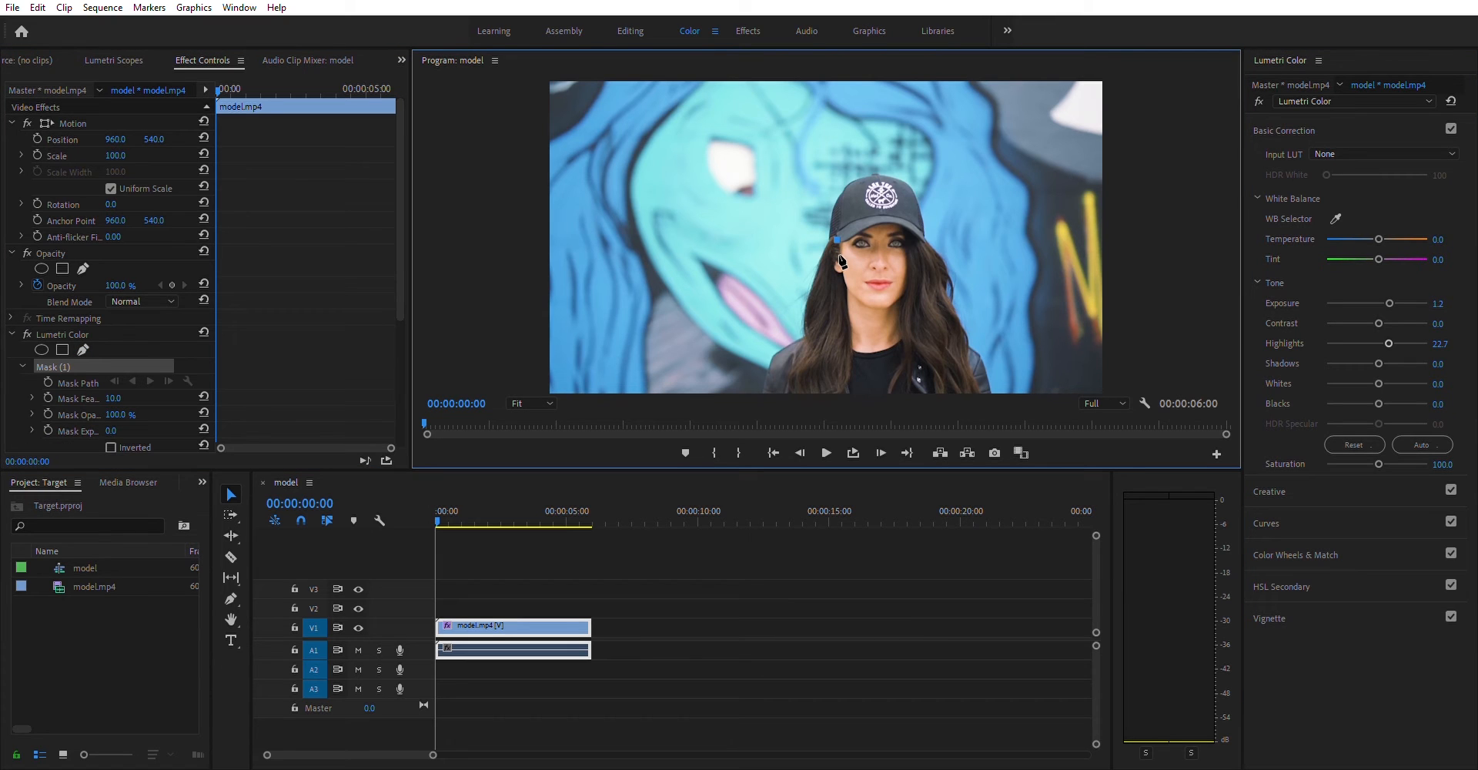
pyautogui.click(839, 270)
pyautogui.click(856, 300)
pyautogui.click(883, 309)
pyautogui.click(907, 294)
pyautogui.click(910, 252)
pyautogui.click(904, 228)
pyautogui.click(871, 225)
pyautogui.click(838, 240)
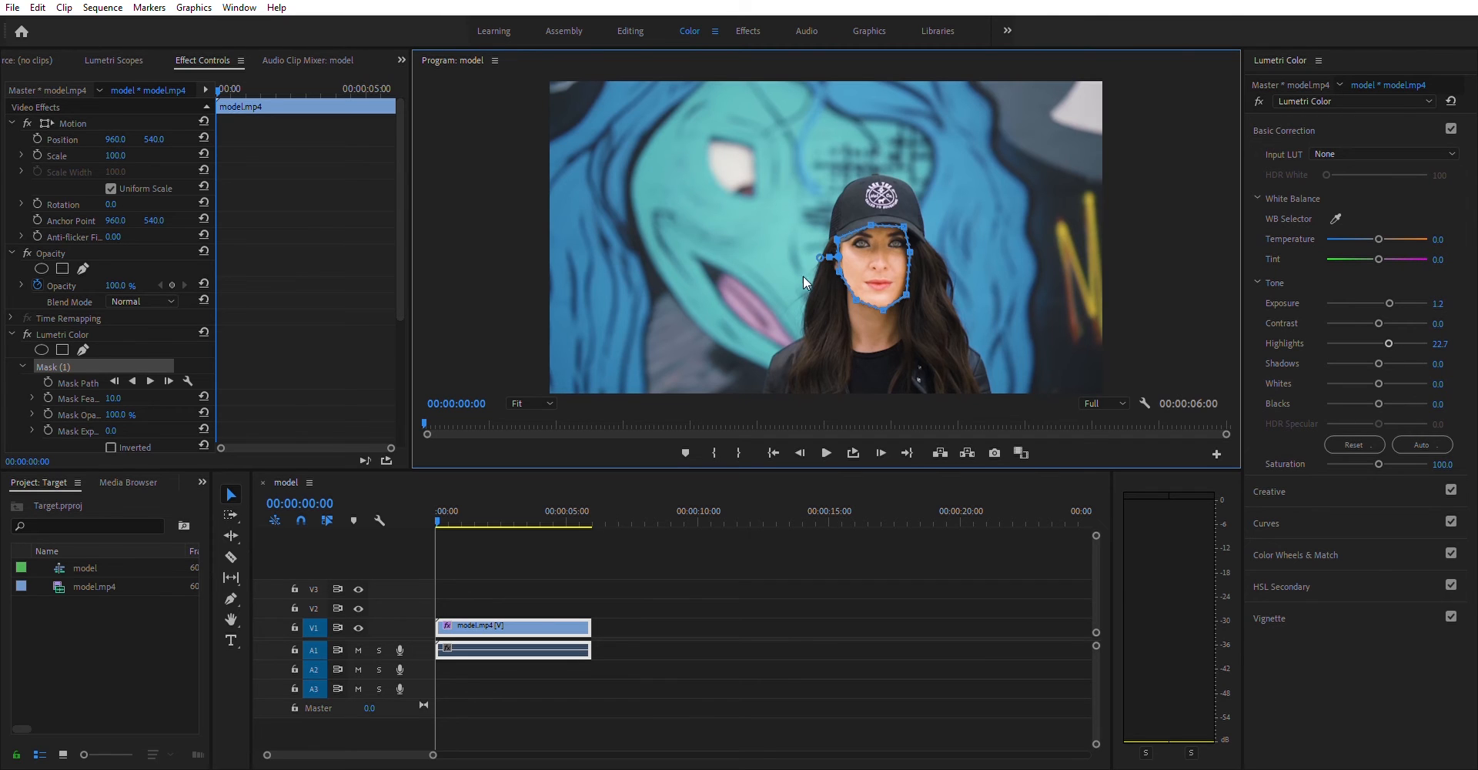
# Set the face mask's feather to 22 and track the mask forward through the clip from the sequence start
pyautogui.moveTo(117, 397); pyautogui.dragTo(174, 398)
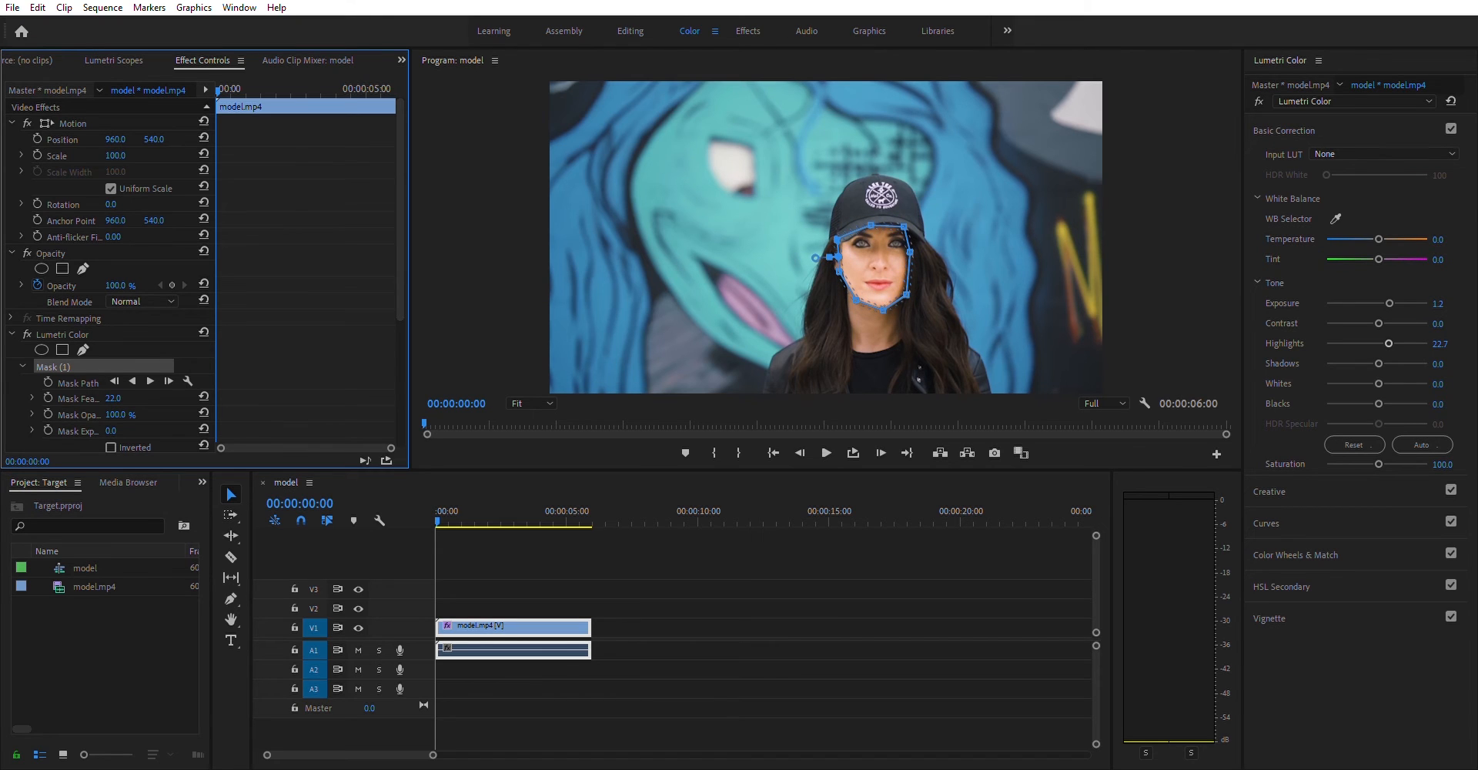
pyautogui.click(440, 512)
pyautogui.moveTo(440, 512)
pyautogui.mouseDown()
pyautogui.moveTo(459, 514)
pyautogui.moveTo(428, 519)
pyautogui.mouseUp()
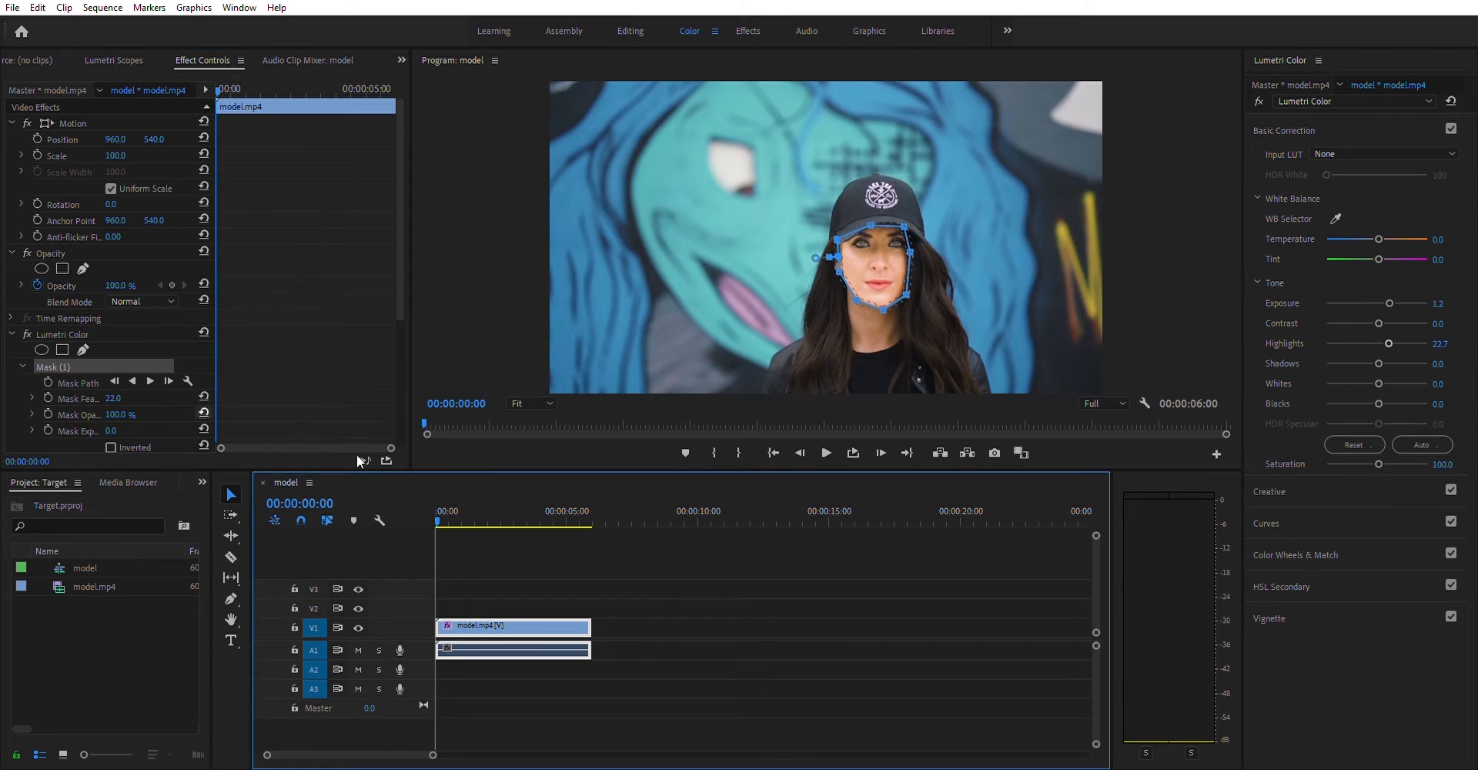
pyautogui.click(147, 376)
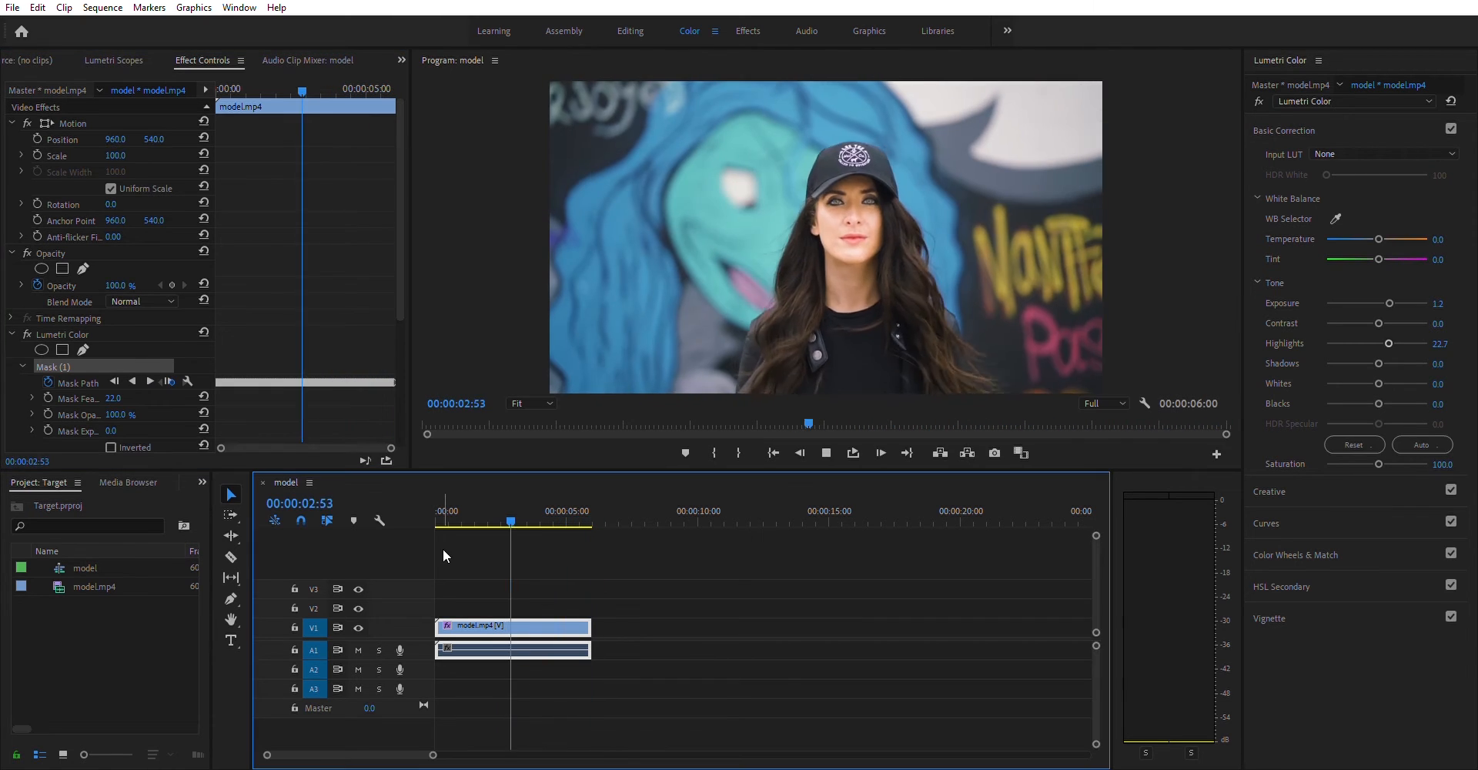
# Play back the clip from near its start to check that the mask follows the woman's face
pyautogui.press('space')
pyautogui.click(446, 529)
pyautogui.press('space')
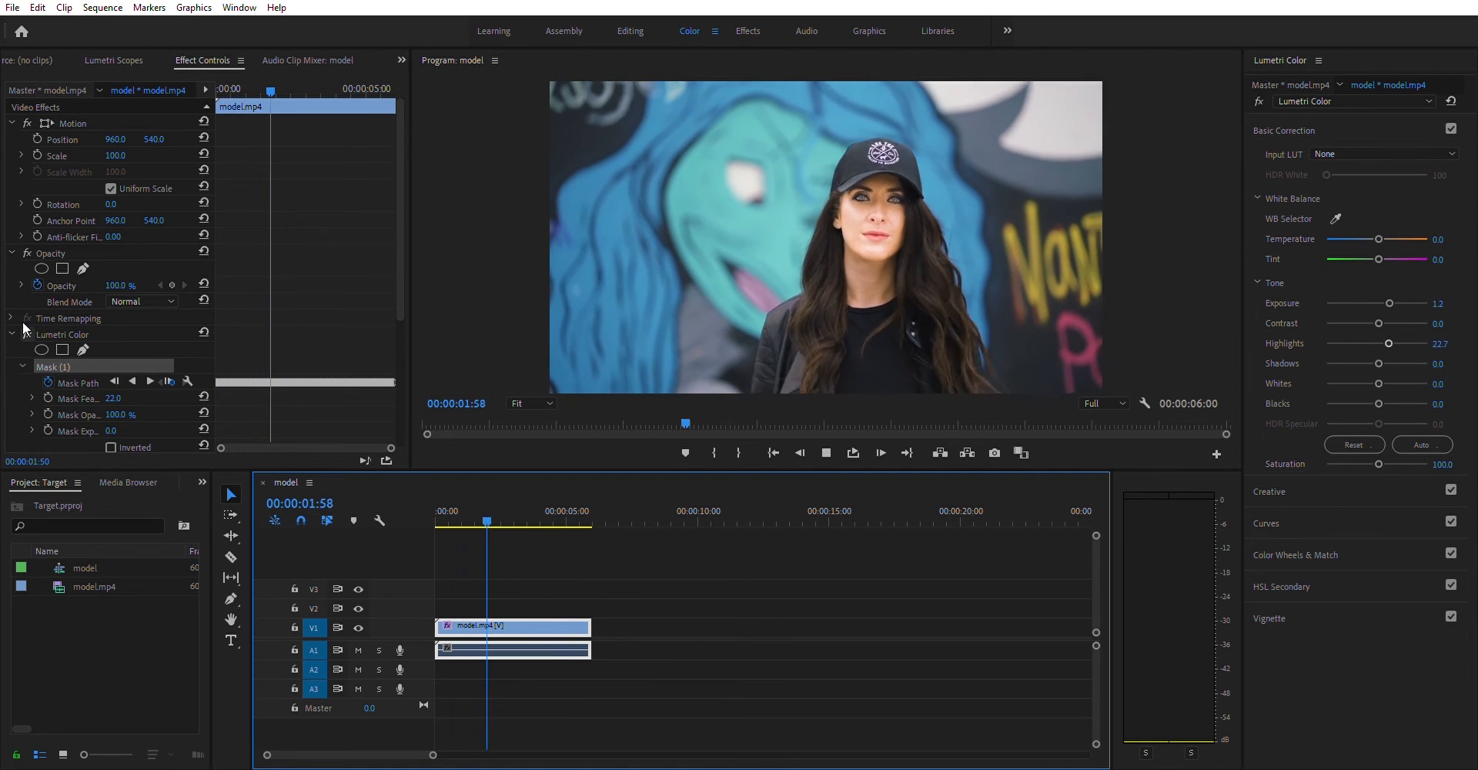